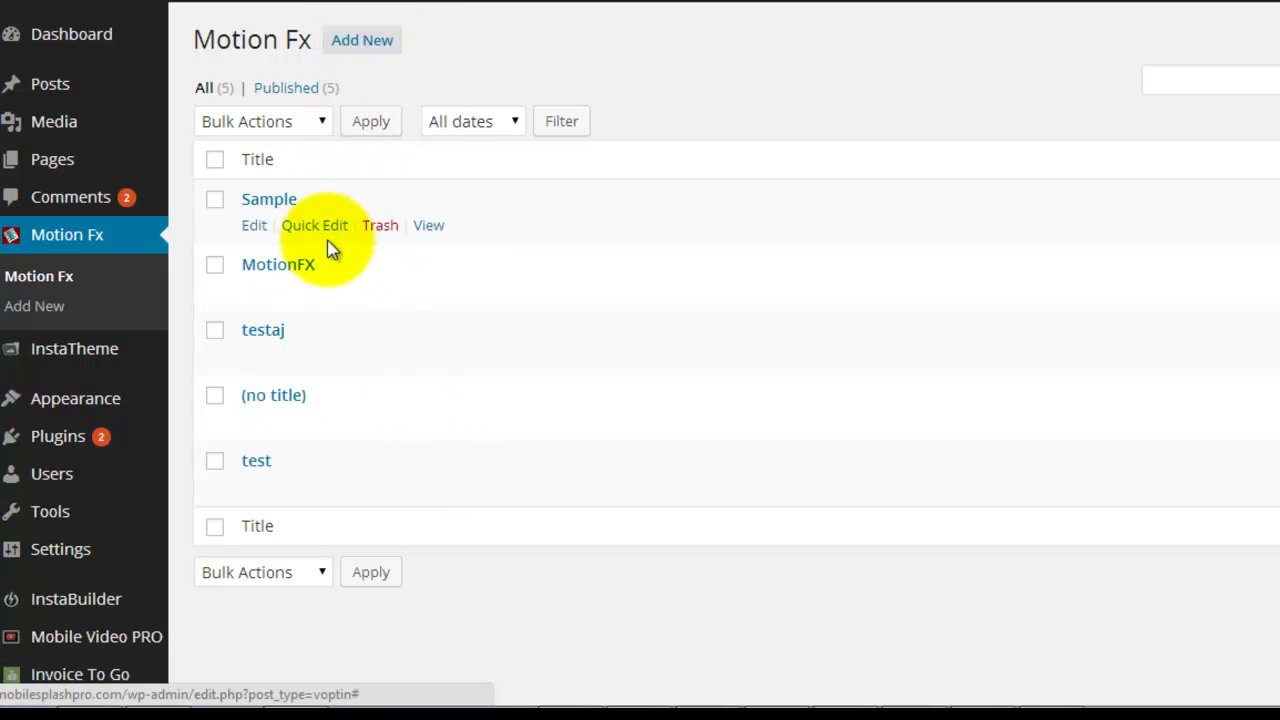
Open the MotionFX page for editing and keep Click to Action Button as the type.
mouse_move(278, 275)
click(255, 291)
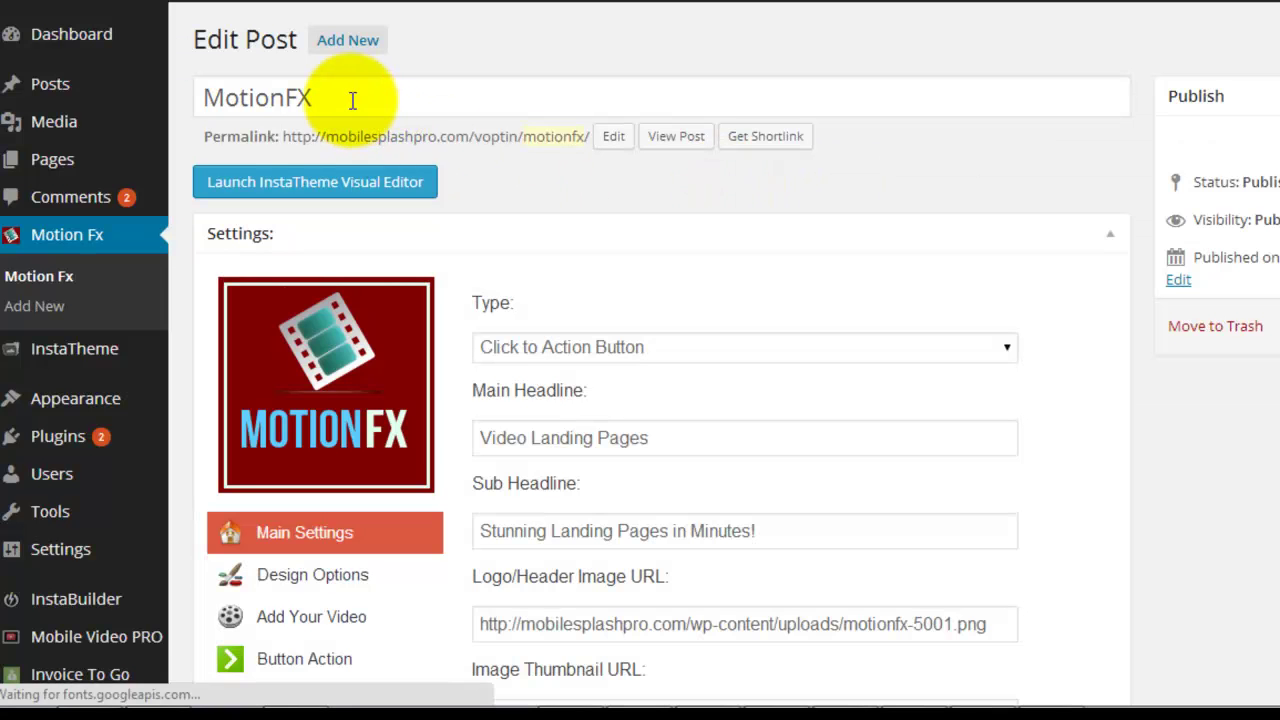
drag(345, 98, 203, 97)
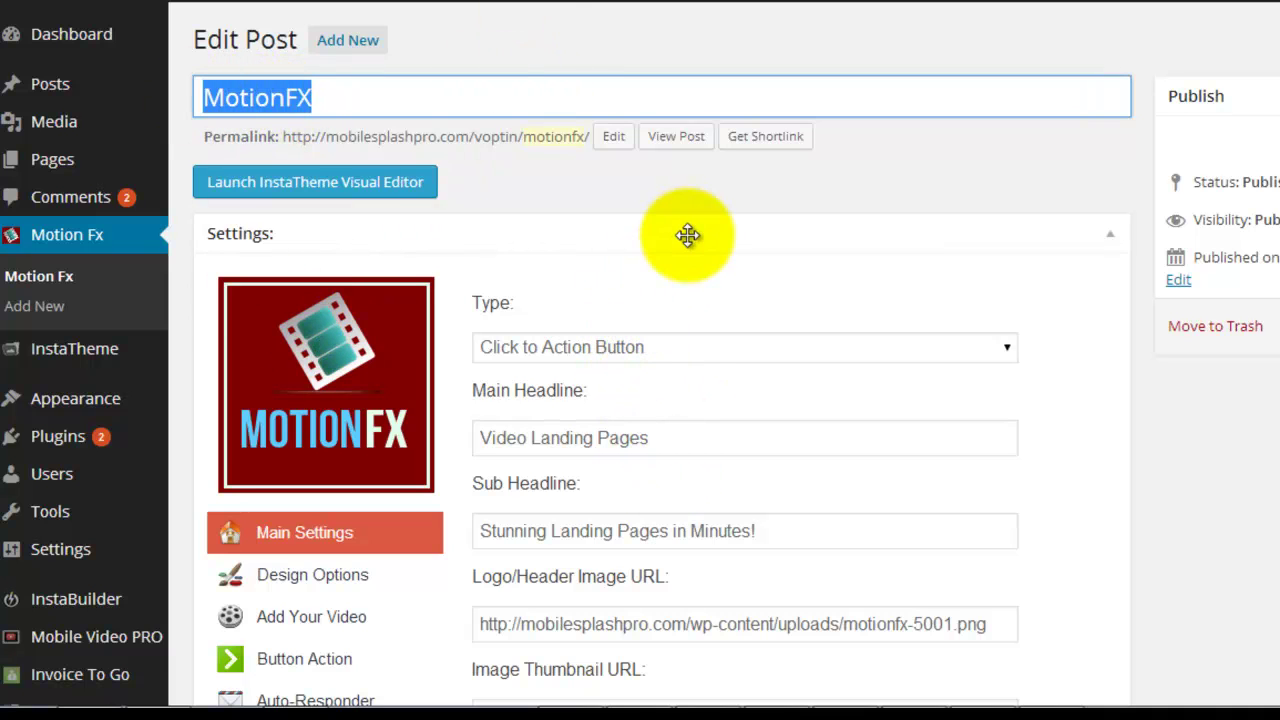
scroll(684, 241, down, 3)
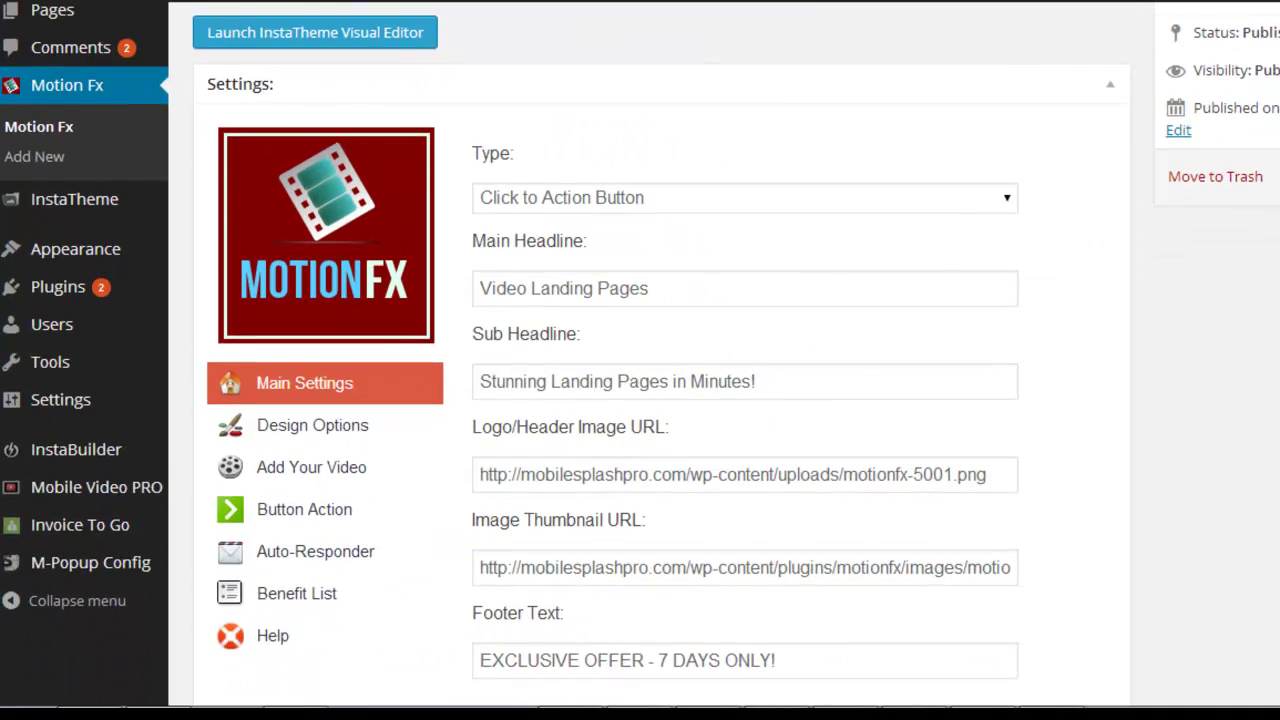
click(640, 205)
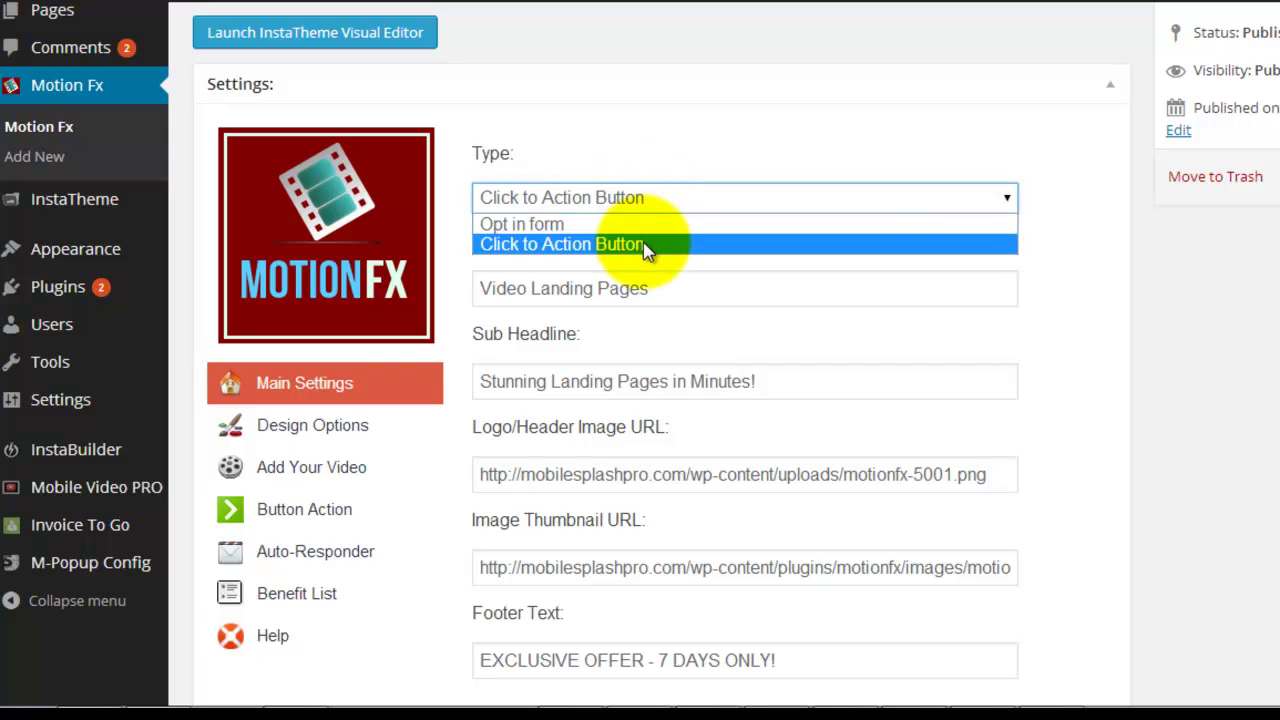
click(645, 246)
Review the Video Landing Pages headline, sub headline, logo and thumbnail URLs, and footer text.
drag(678, 289, 457, 284)
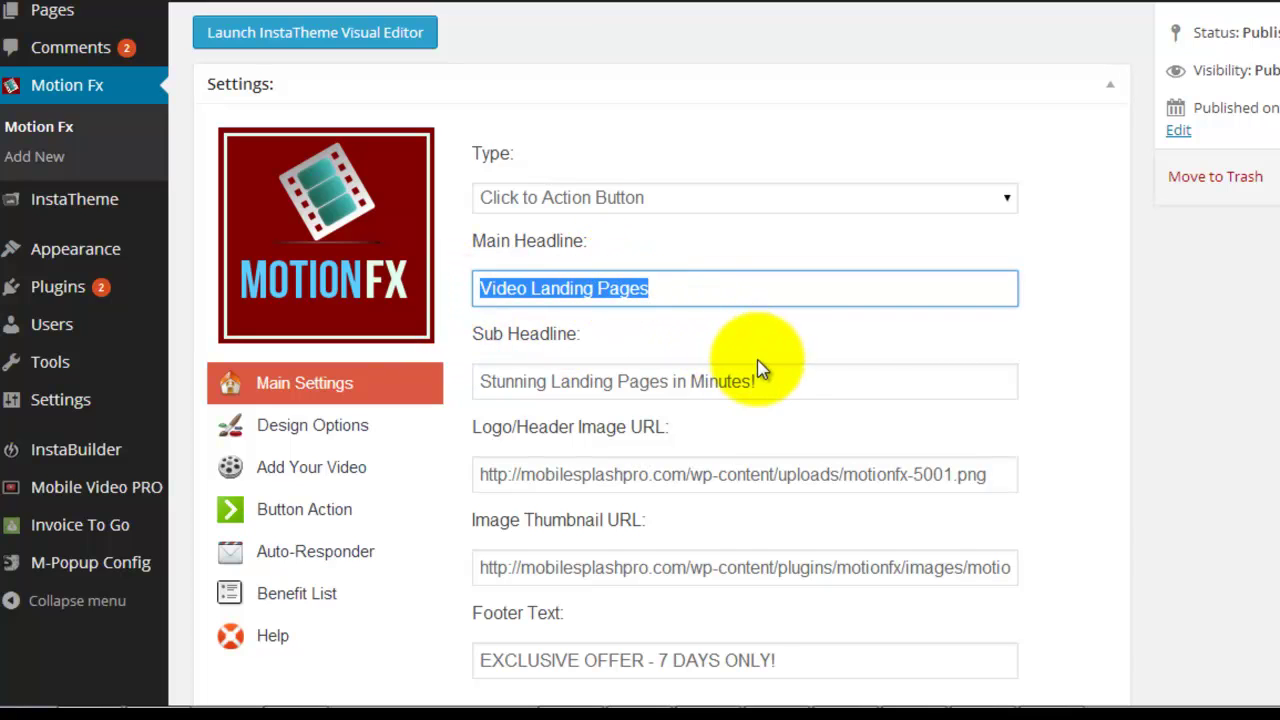
drag(768, 380, 429, 380)
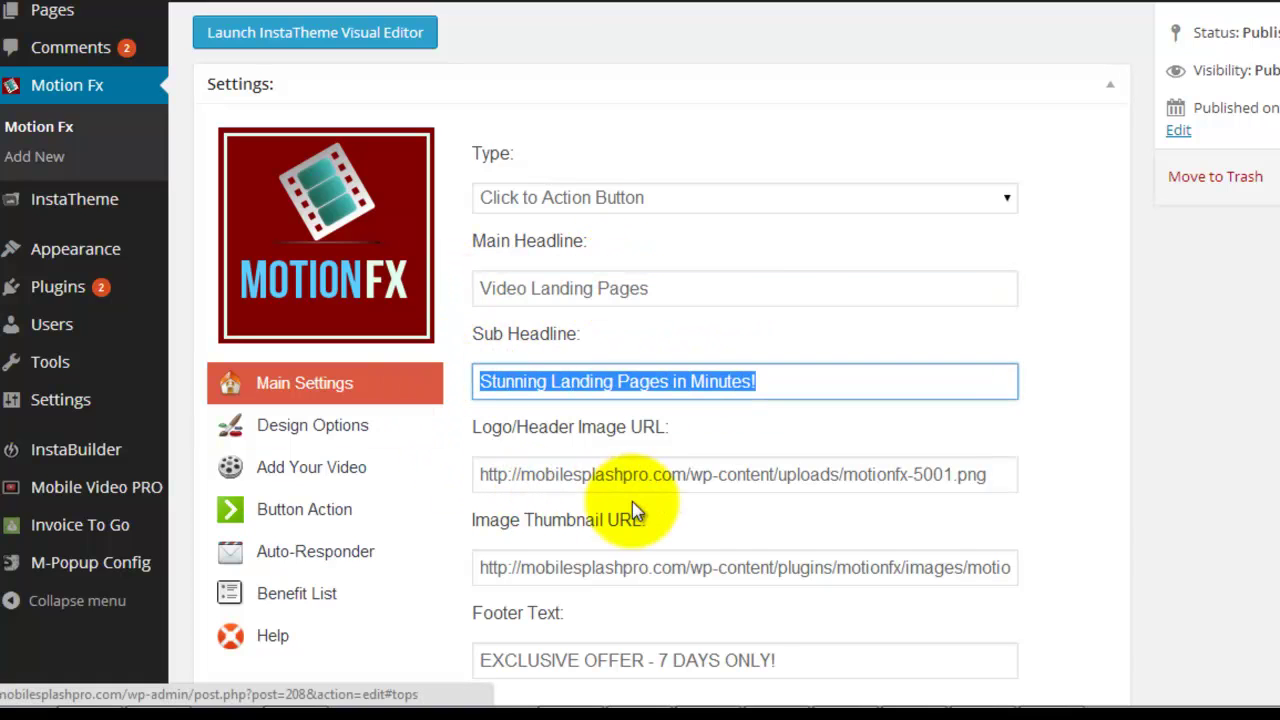
drag(477, 474, 1016, 490)
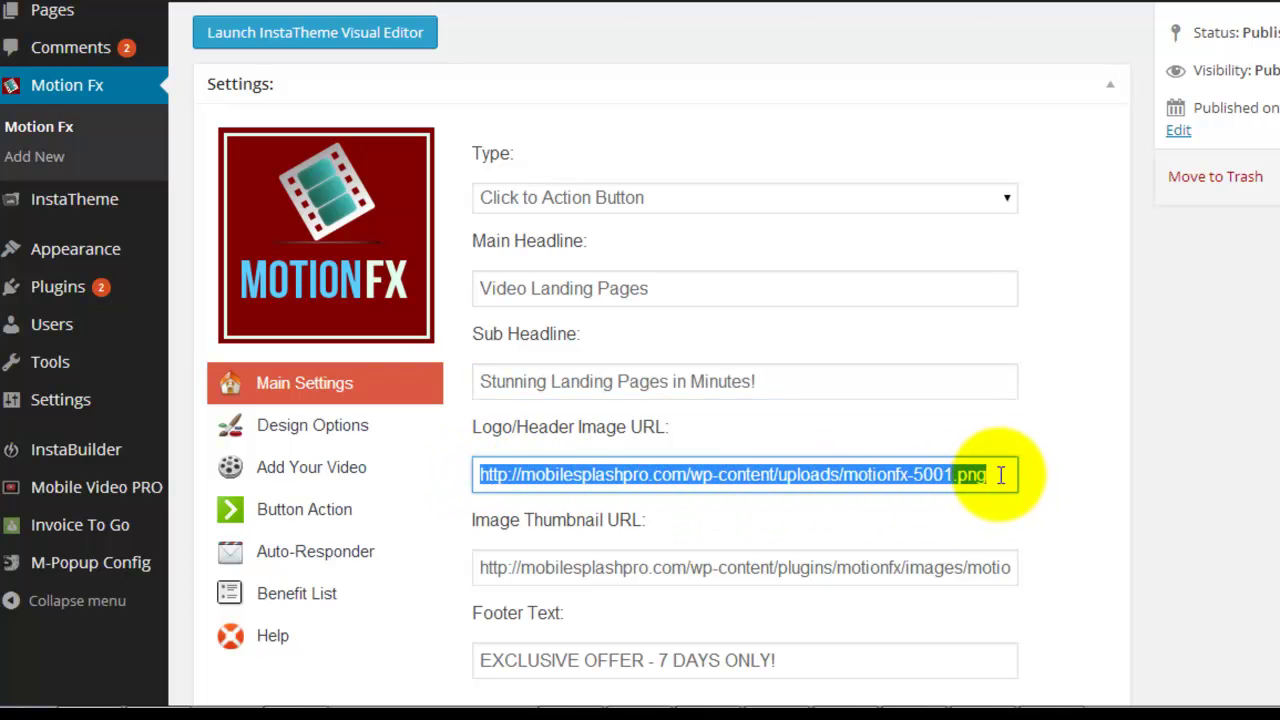
click(480, 567)
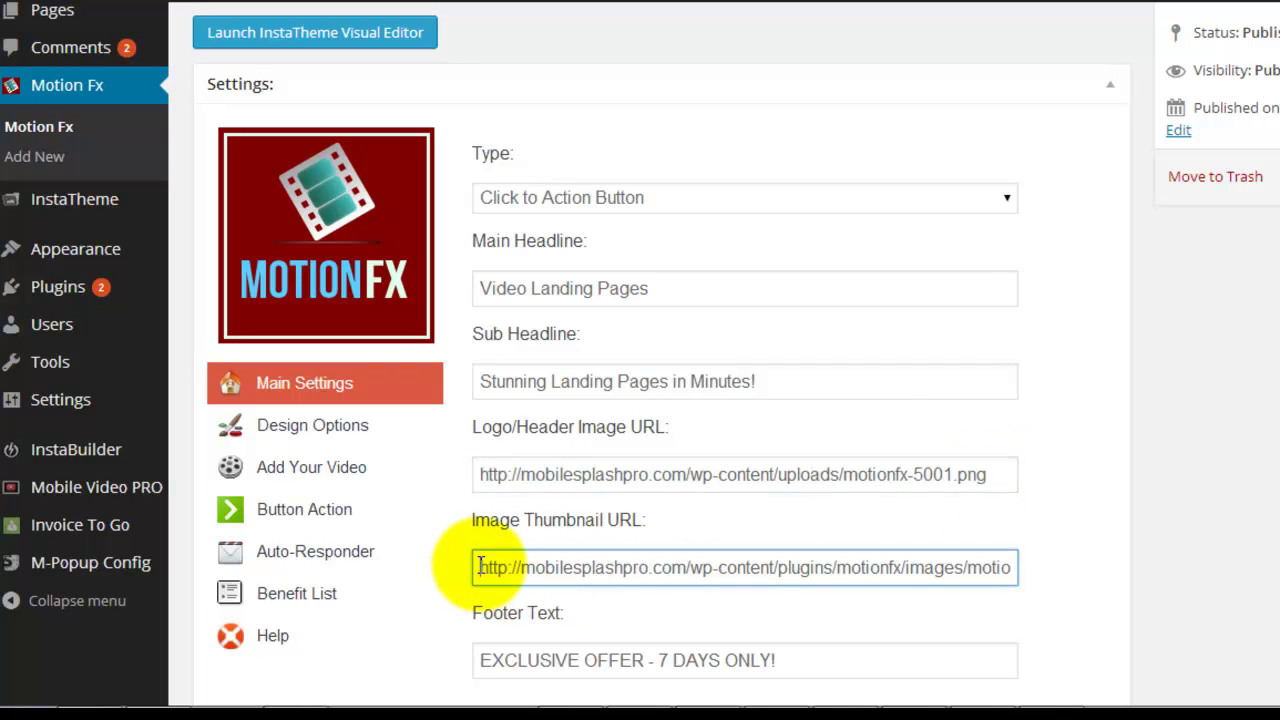
drag(480, 567, 910, 580)
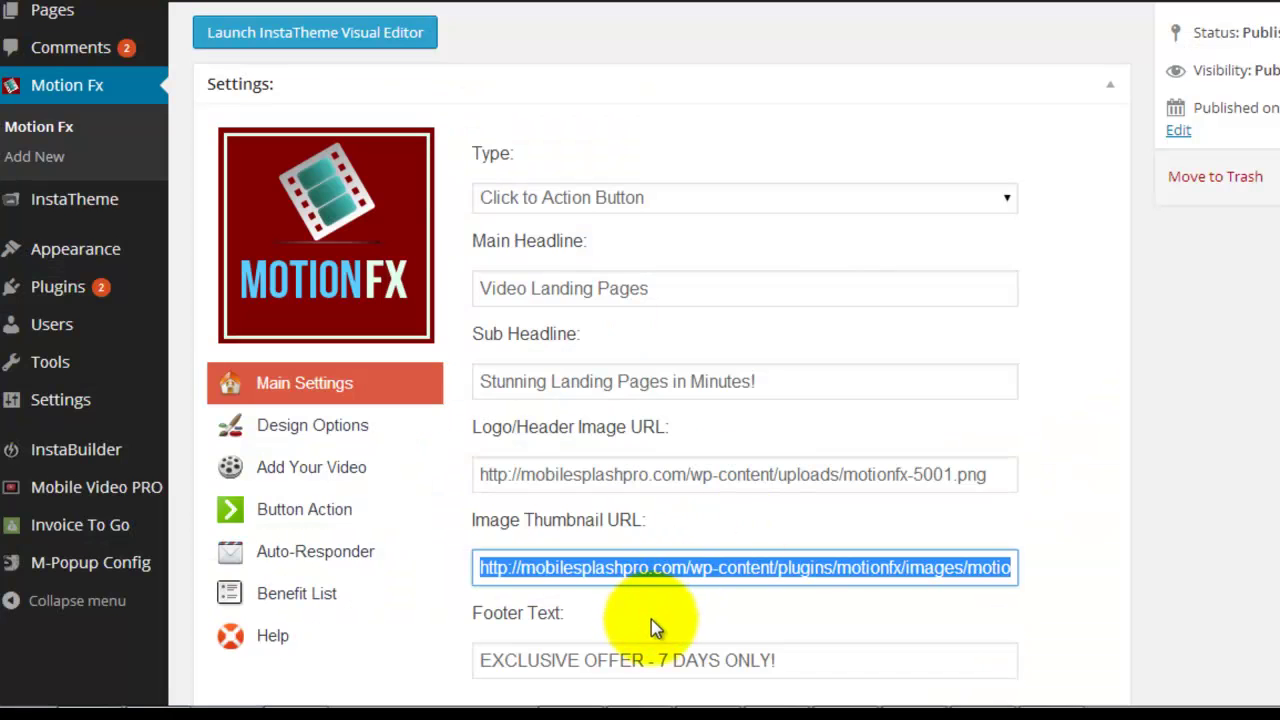
drag(774, 660, 460, 655)
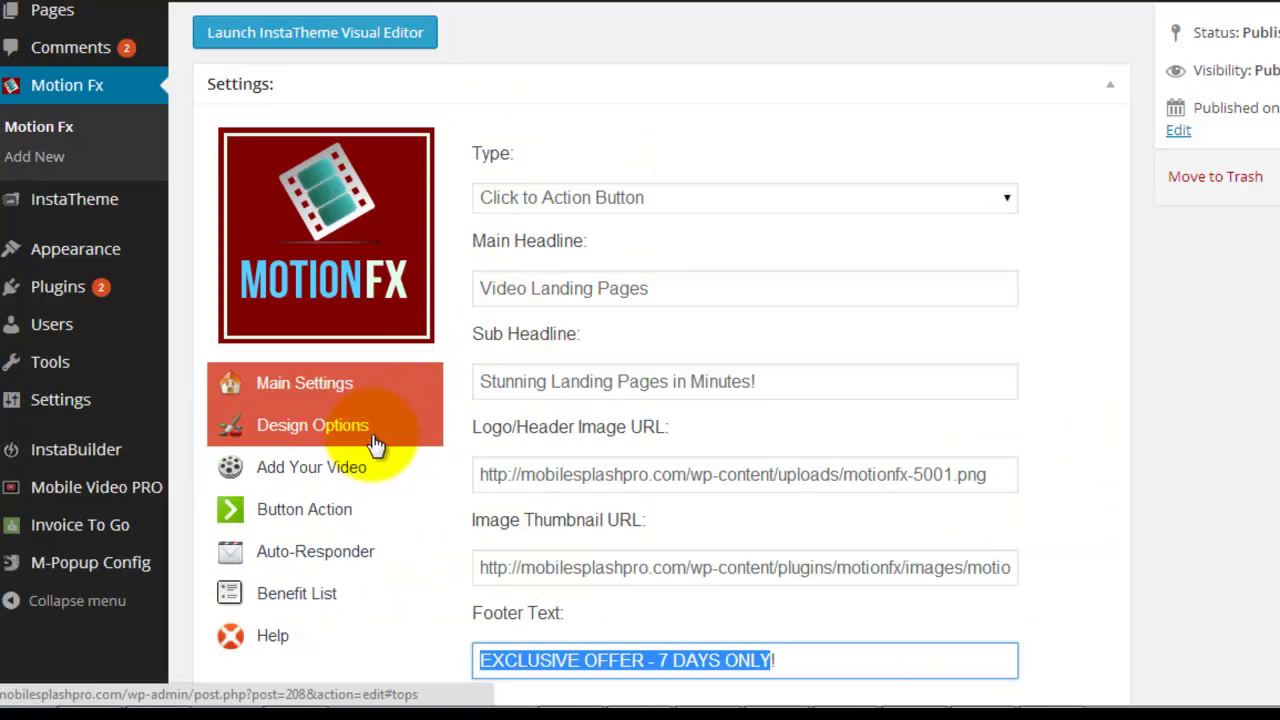
Change the Design Options headline typography from Kite One to Default.
click(376, 441)
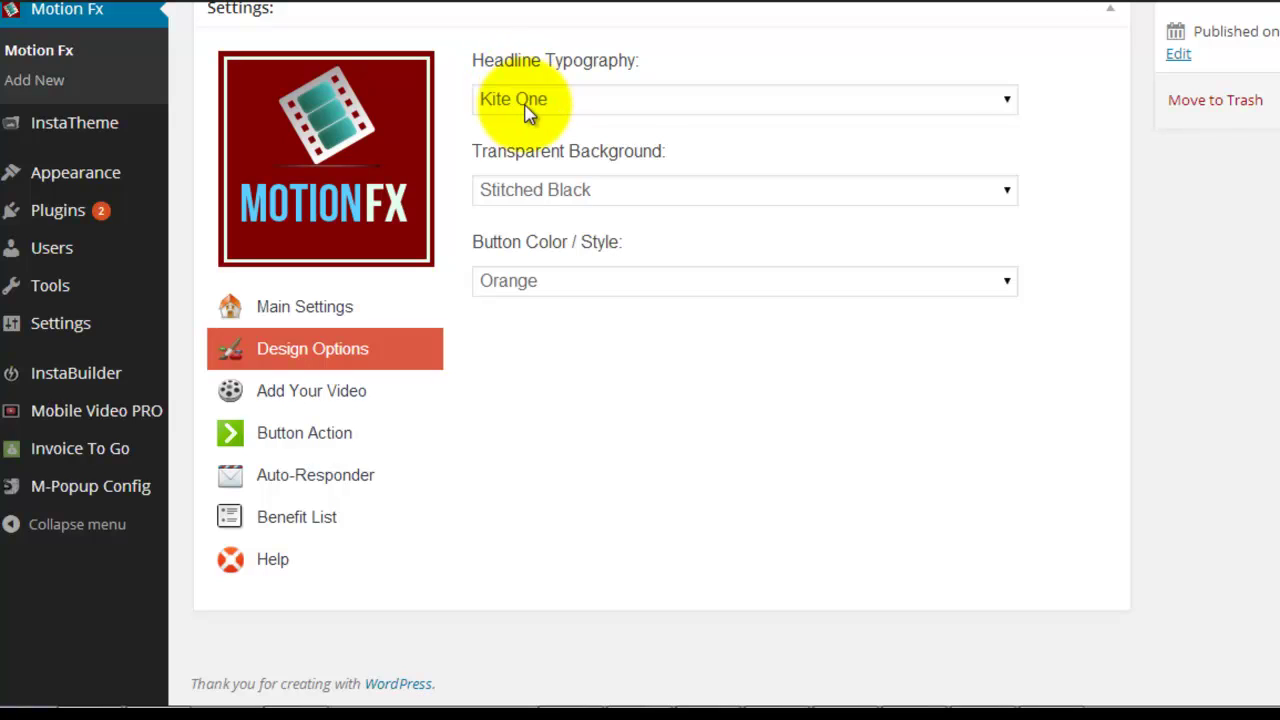
click(528, 110)
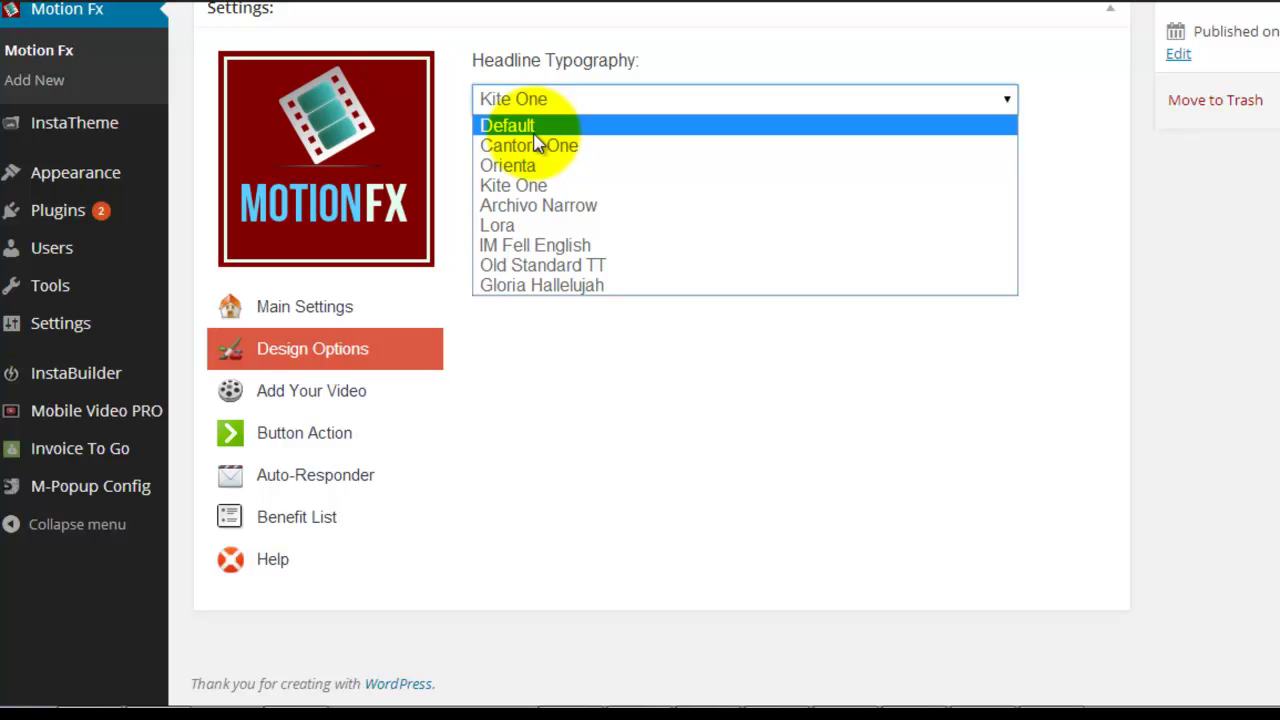
click(535, 127)
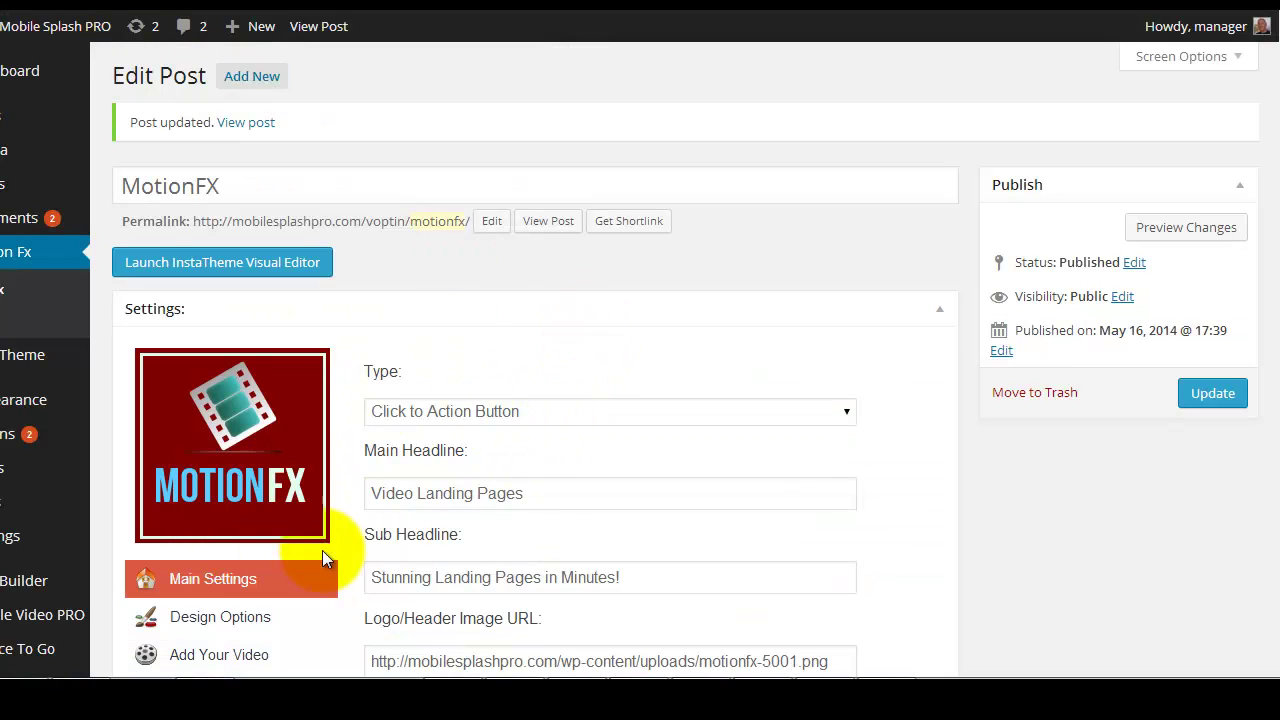
click(238, 615)
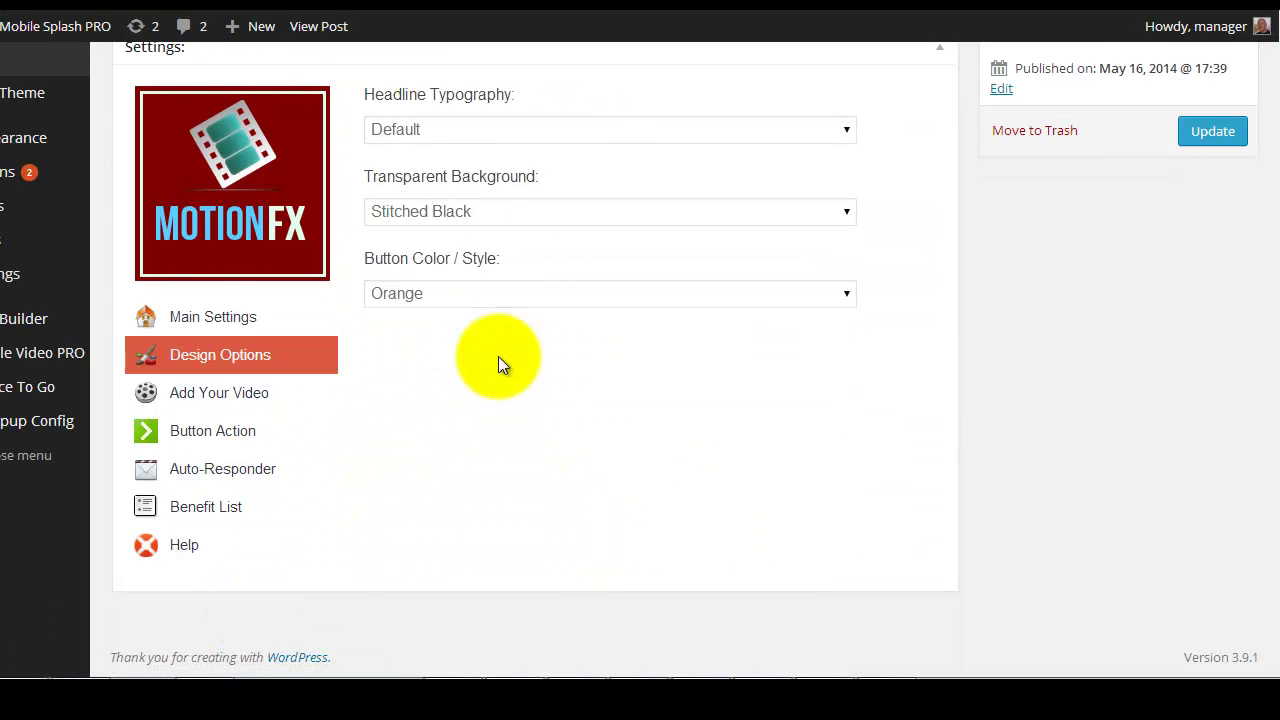
click(527, 129)
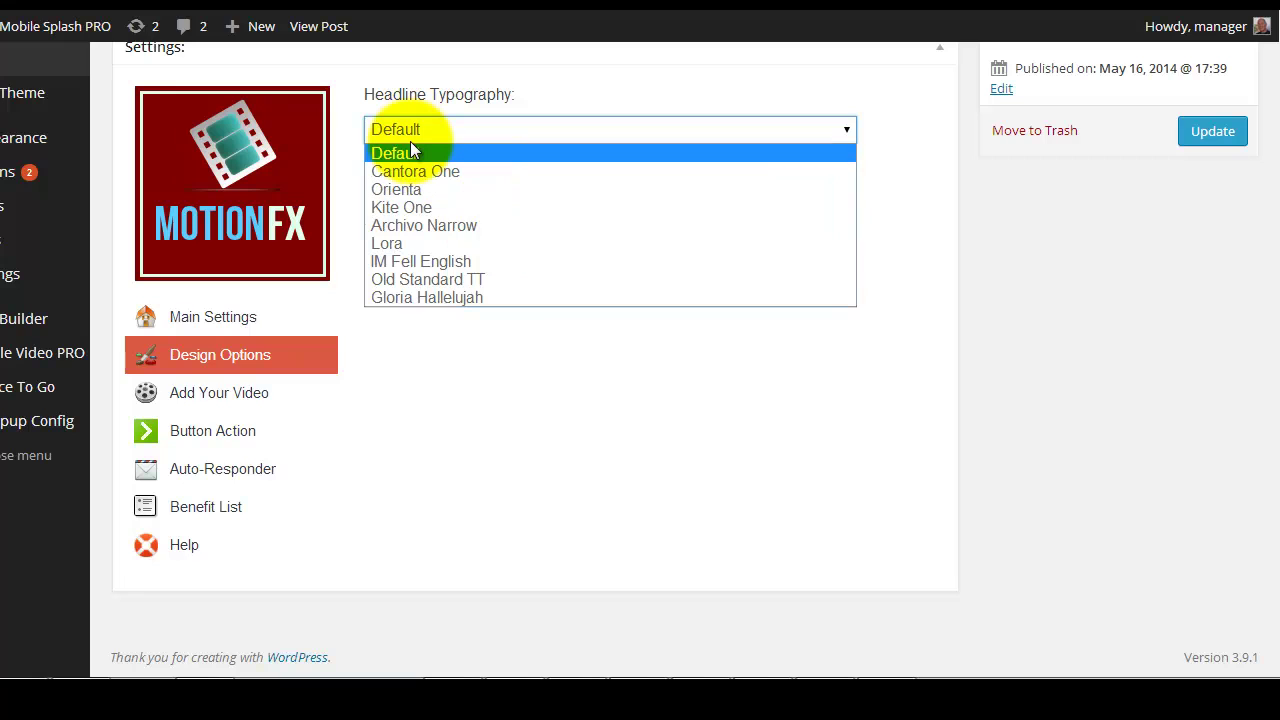
click(910, 223)
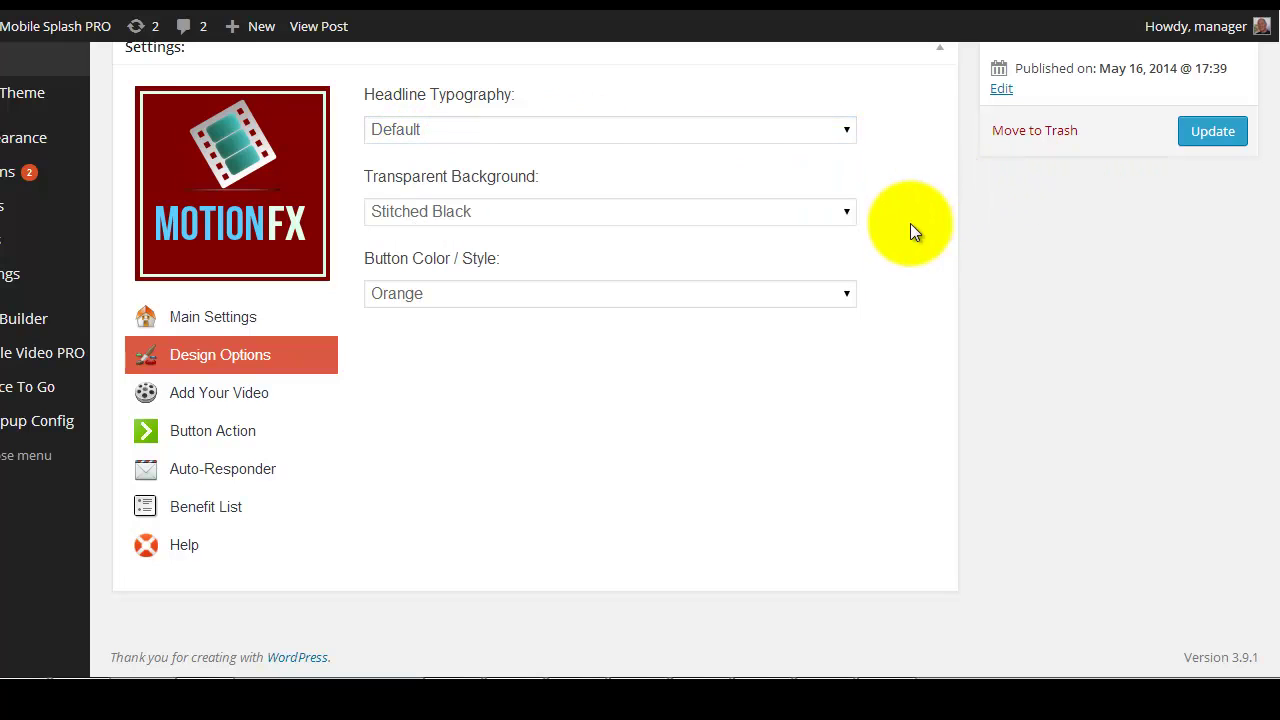
Set the transparent background to Stars Black and update the page.
click(523, 213)
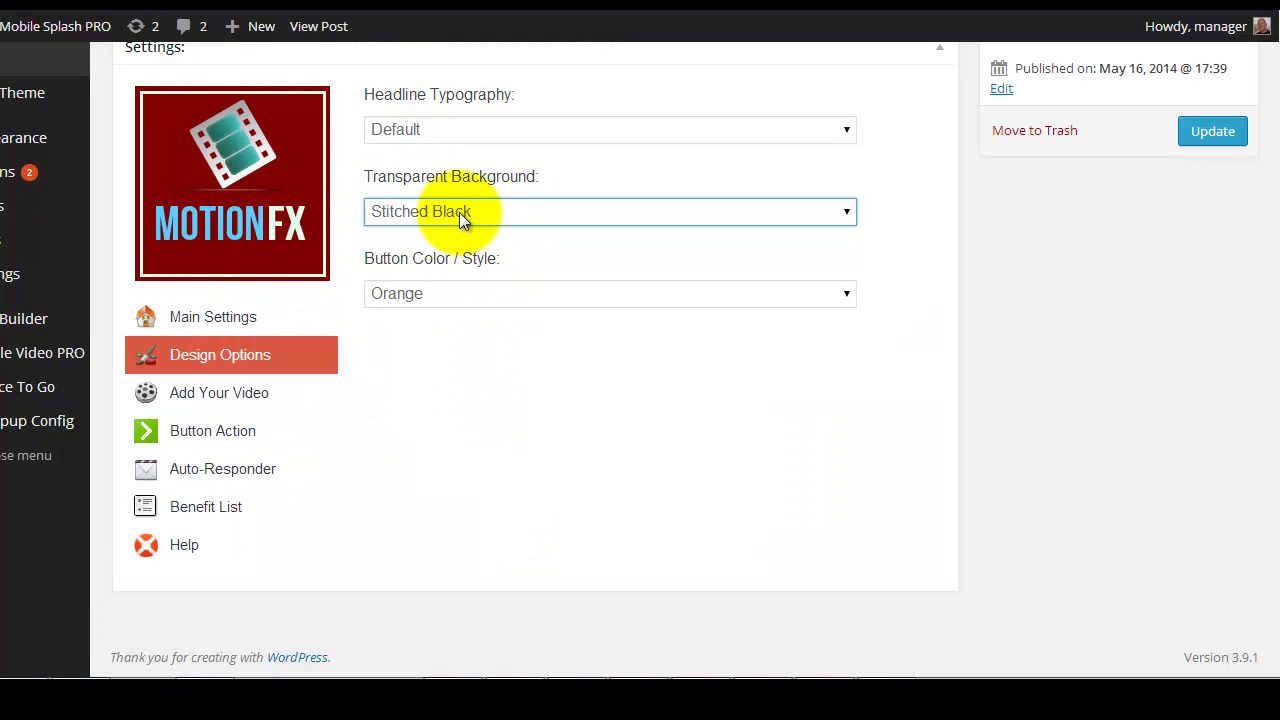
click(459, 212)
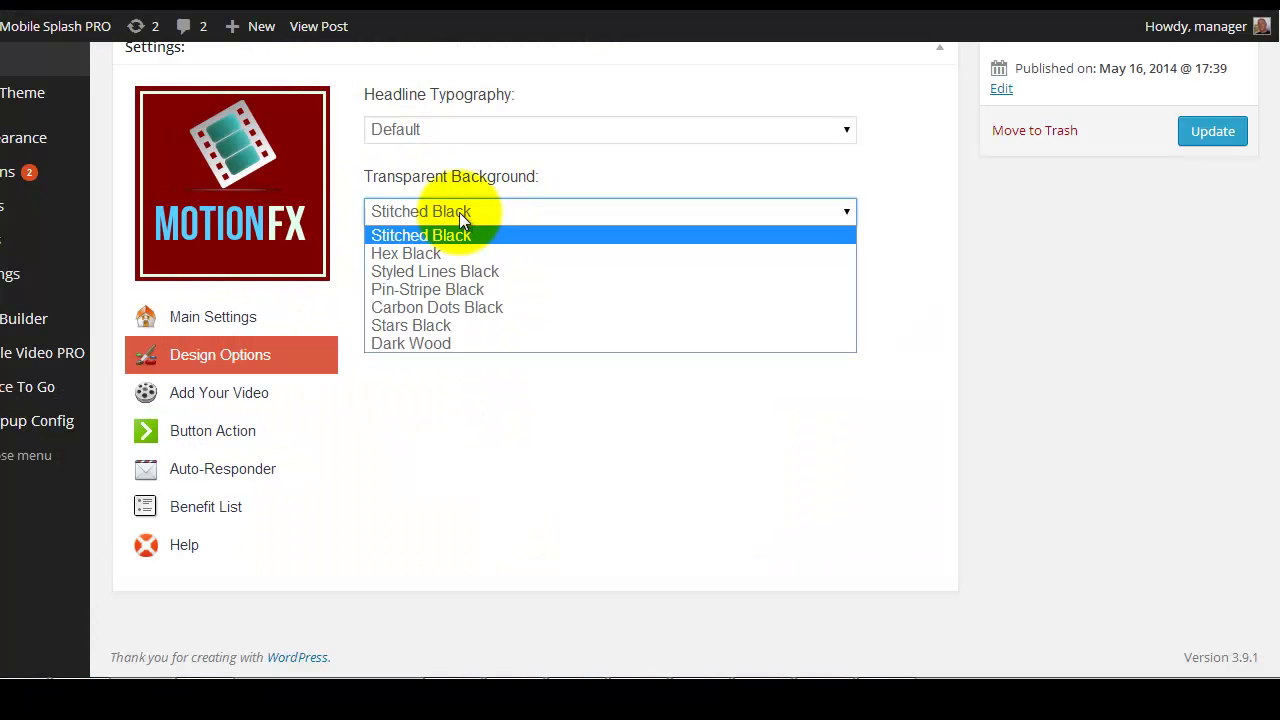
click(438, 325)
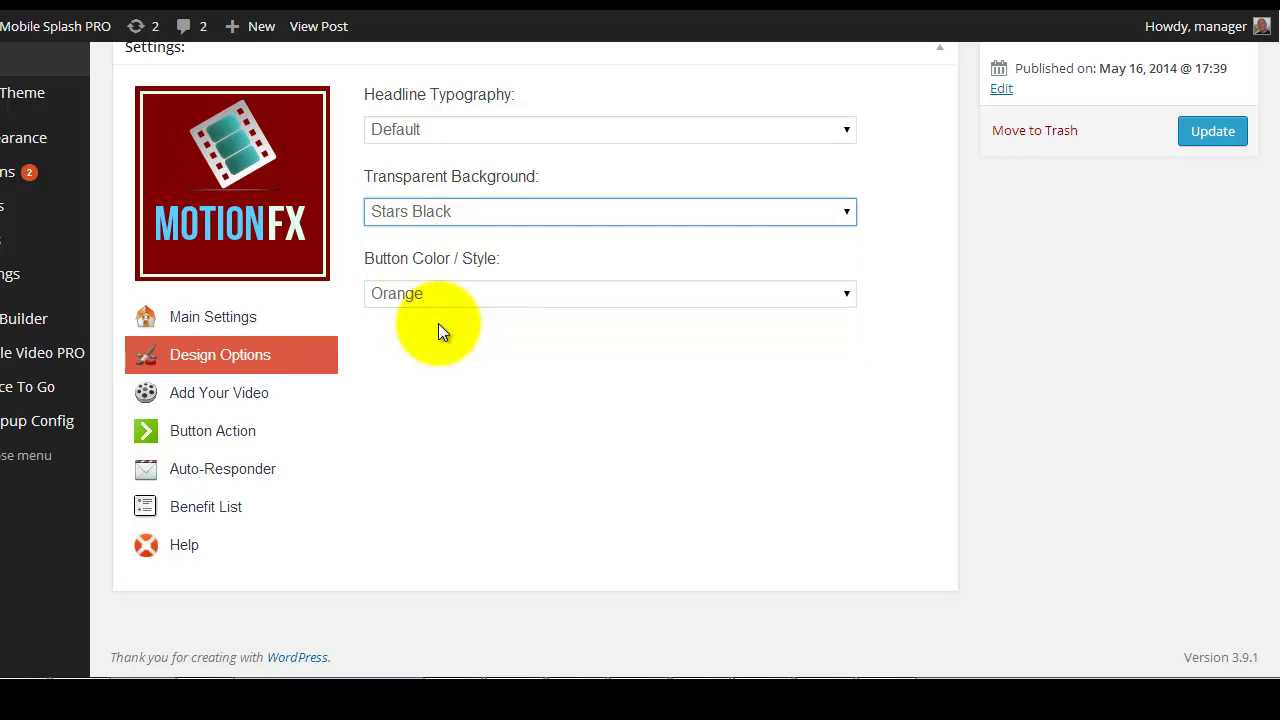
click(1232, 133)
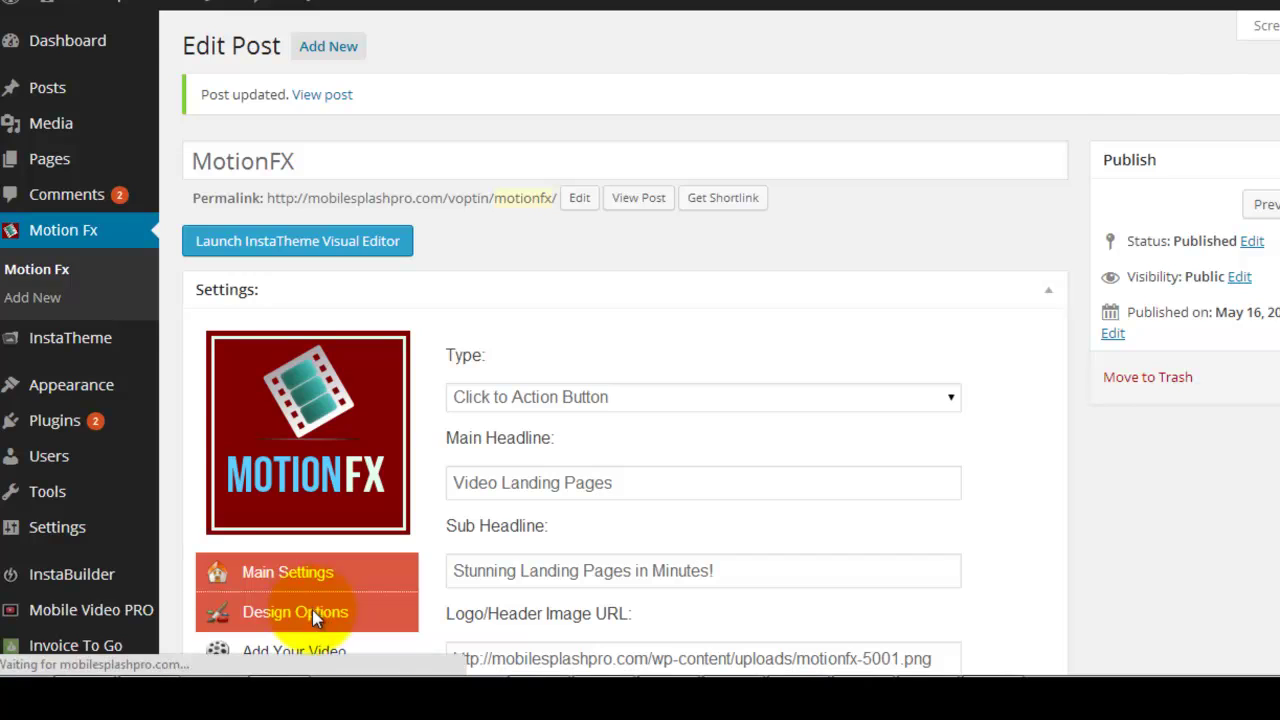
Change the transparent background to Dark Wood in Design Options.
click(312, 609)
click(636, 194)
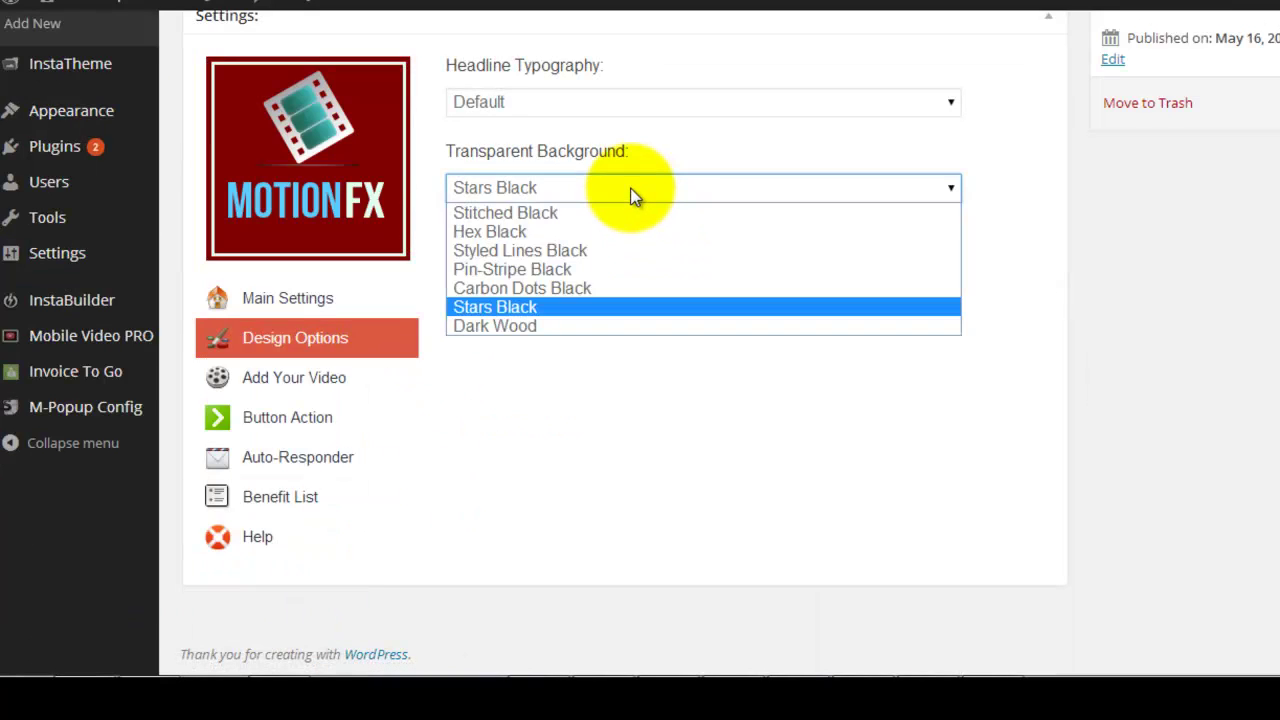
click(540, 326)
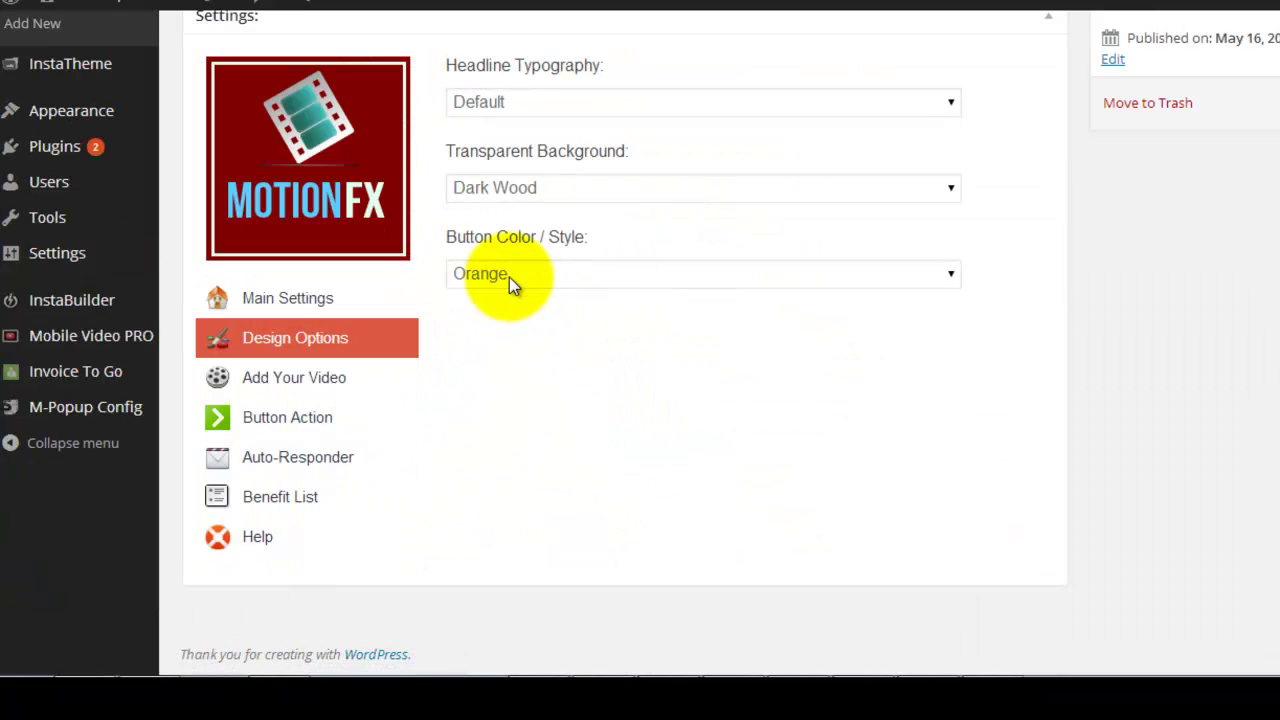
Set Button Color / Style to Red and update the page.
click(509, 277)
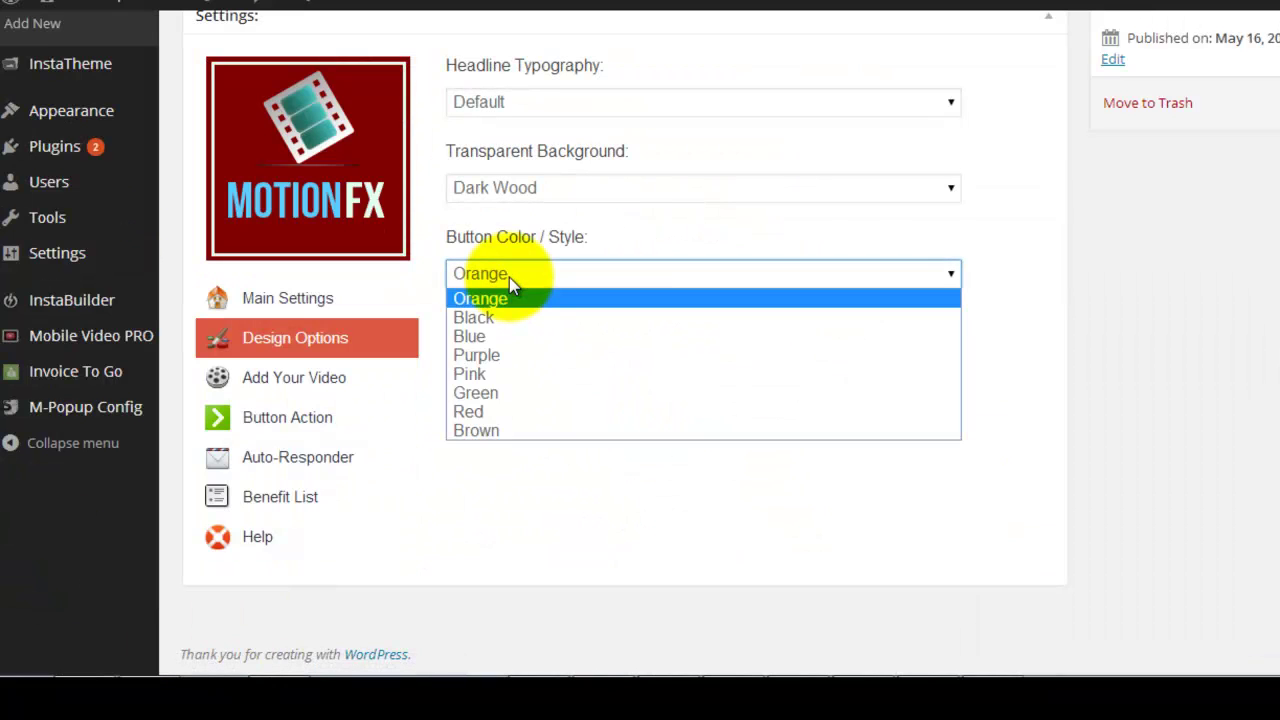
click(494, 410)
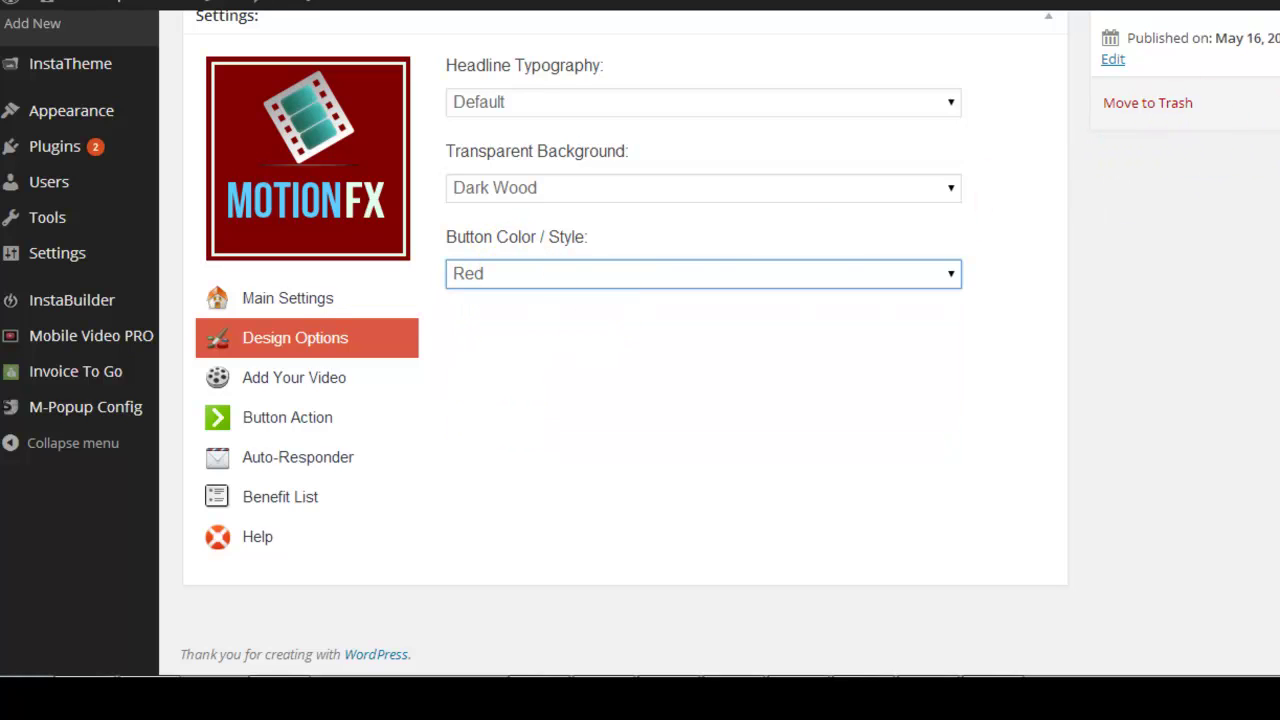
click(1220, 86)
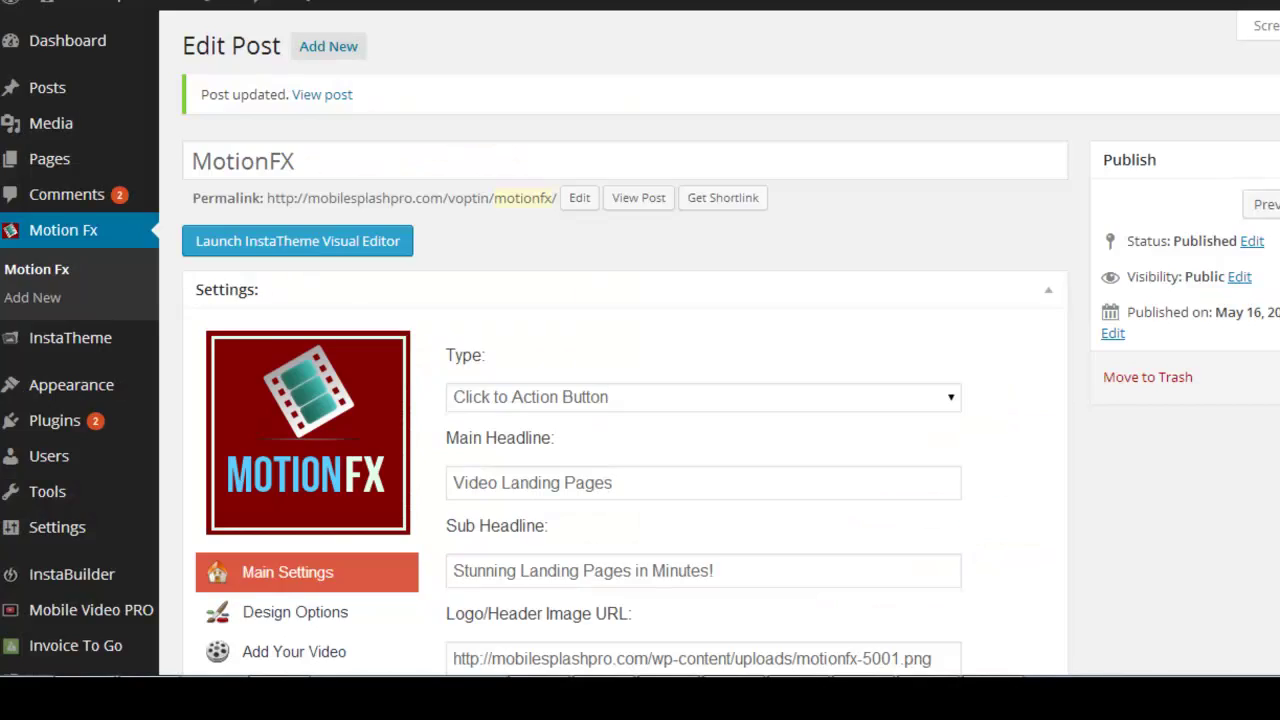
click(313, 618)
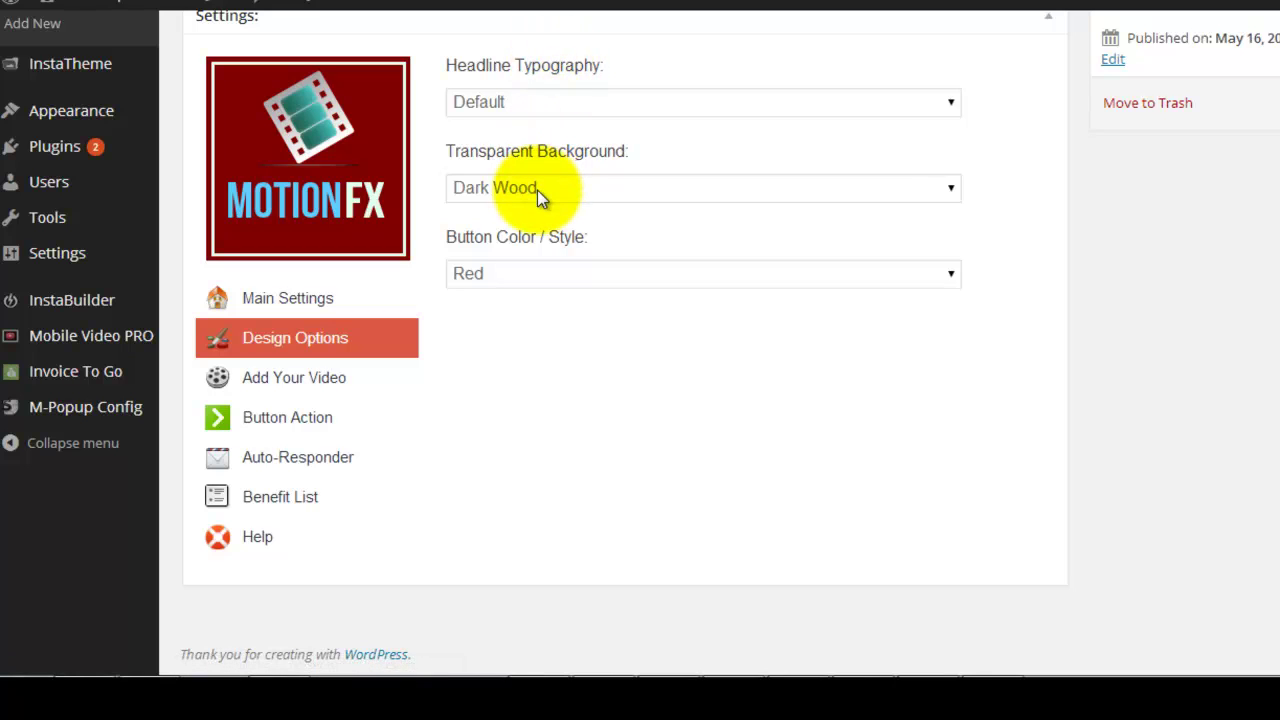
Review the Dropbox-hosted background video URL and background image URL in the video settings.
click(314, 389)
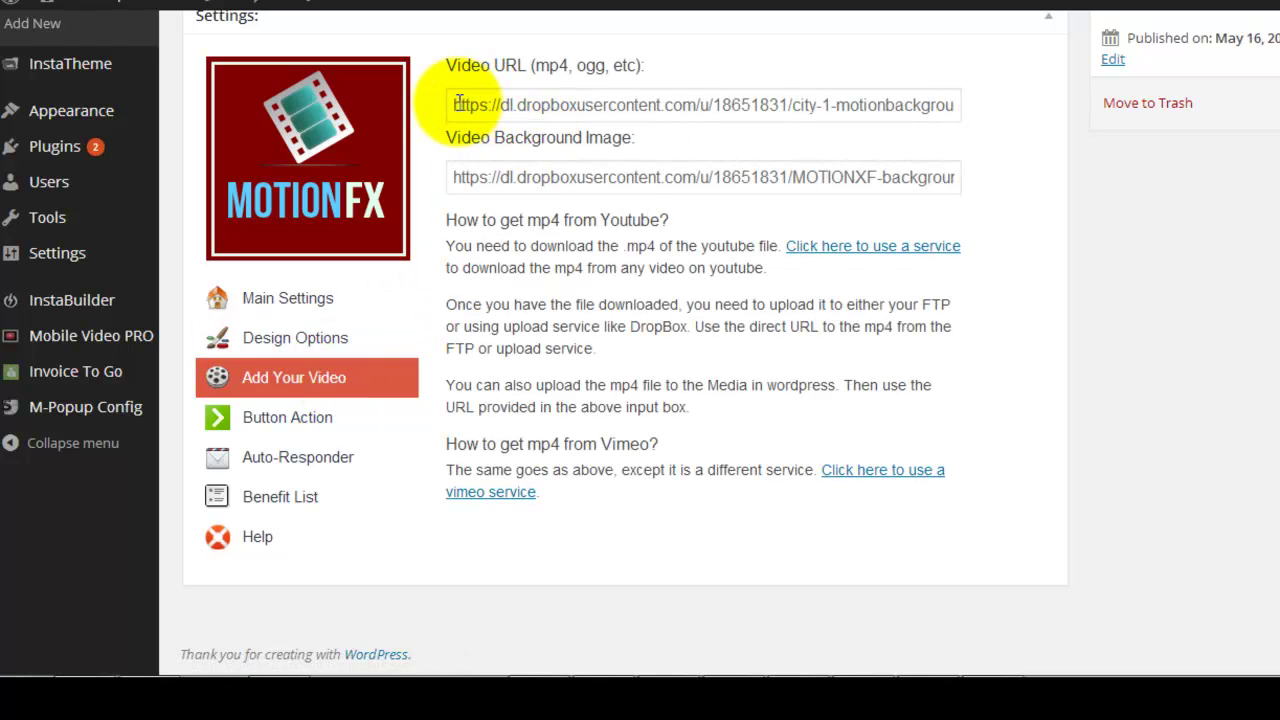
drag(457, 105, 867, 102)
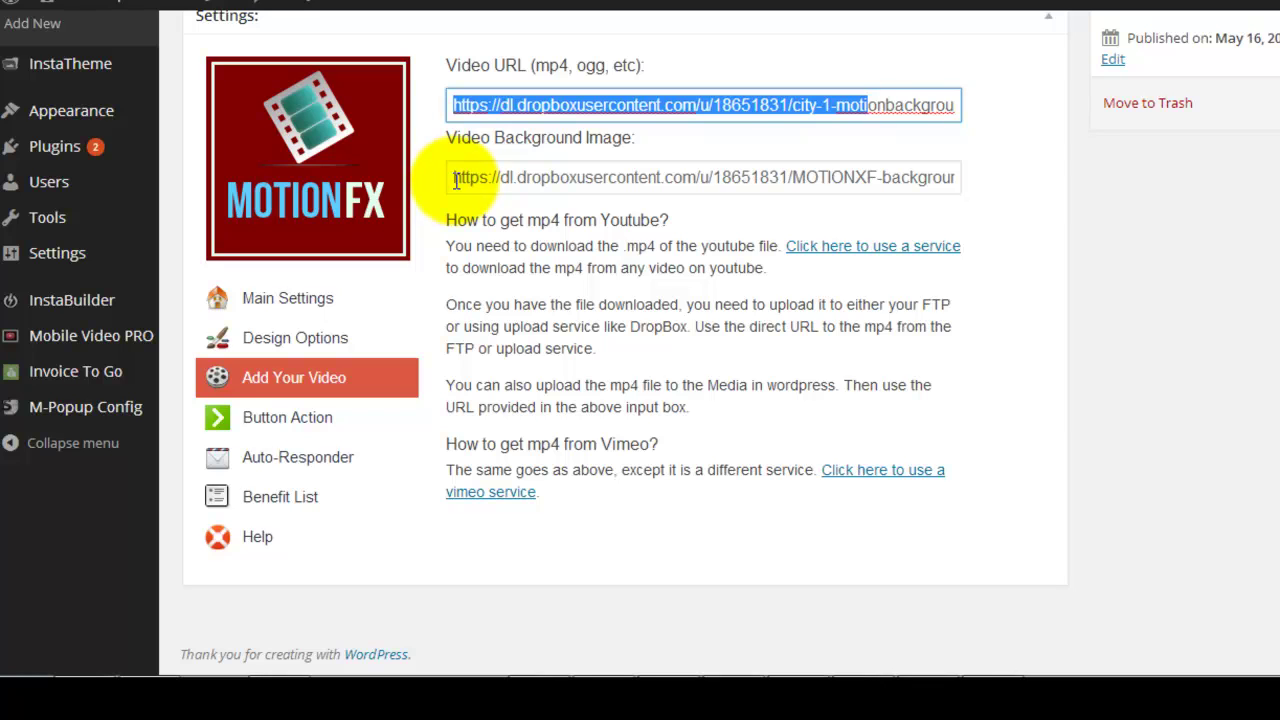
click(455, 180)
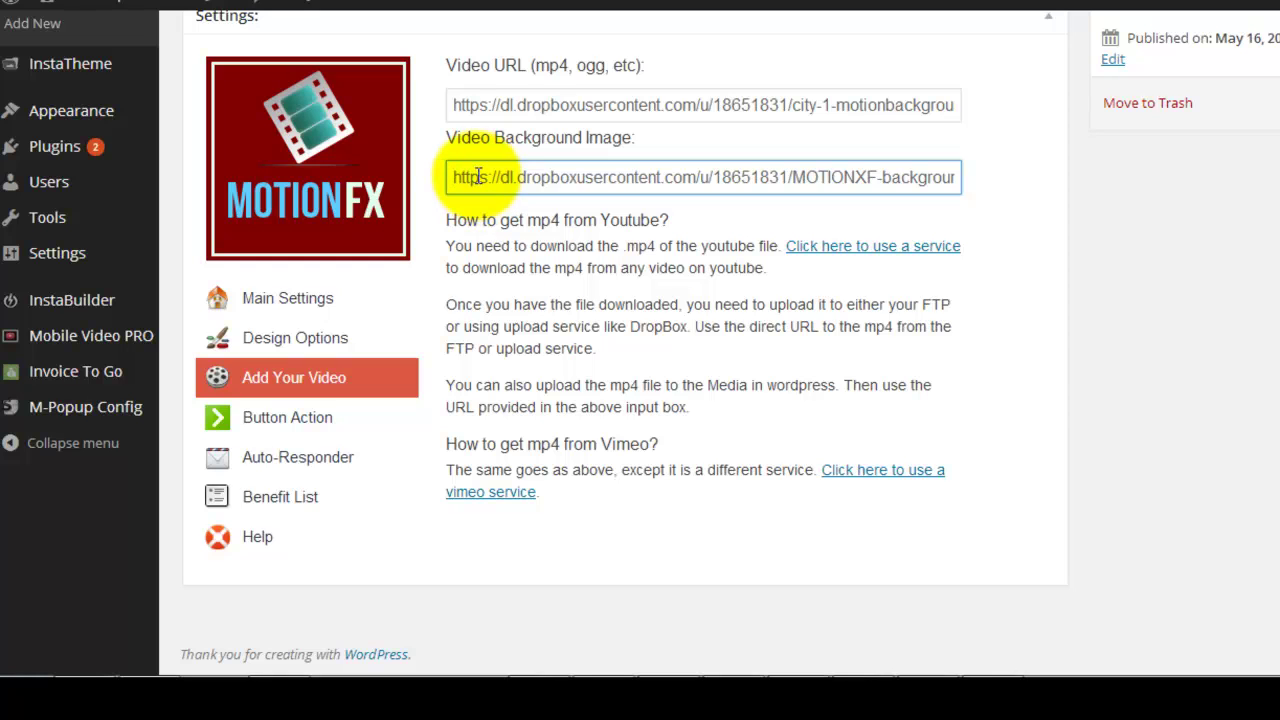
Switch the button action type to Call and review the DOWNLOAD NOW! label.
click(320, 424)
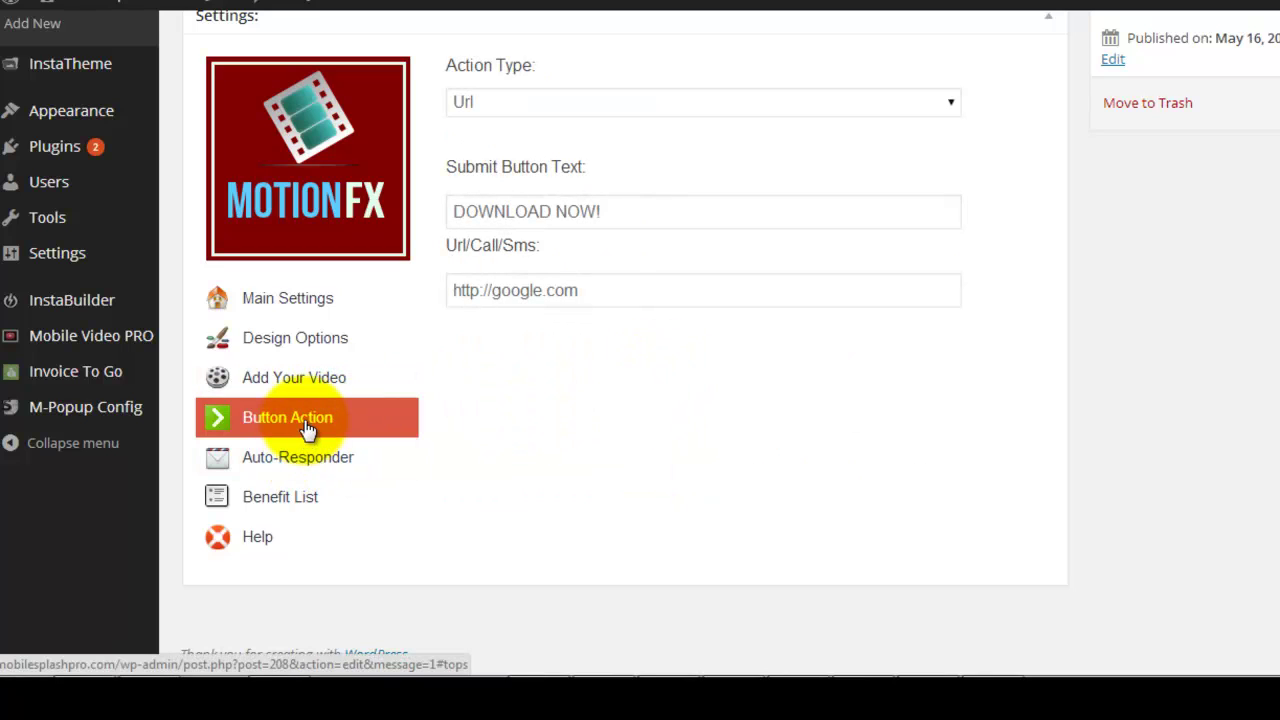
click(502, 110)
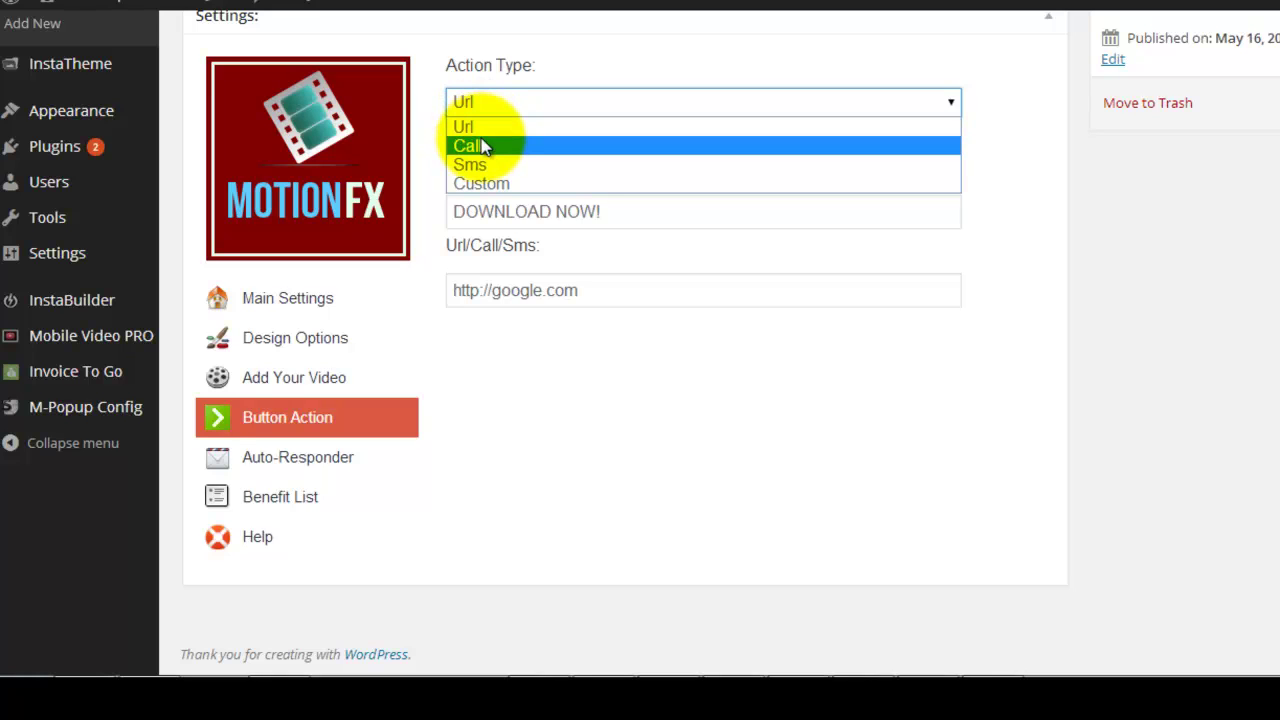
click(481, 146)
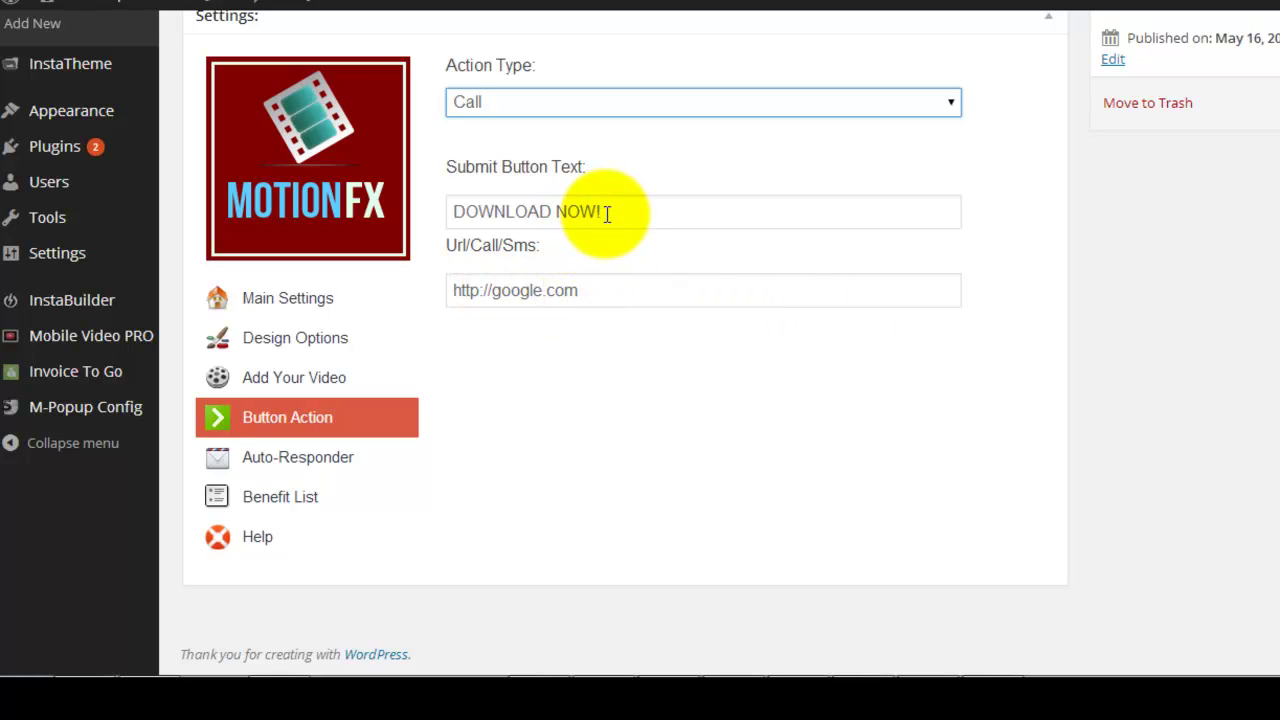
drag(455, 211, 618, 212)
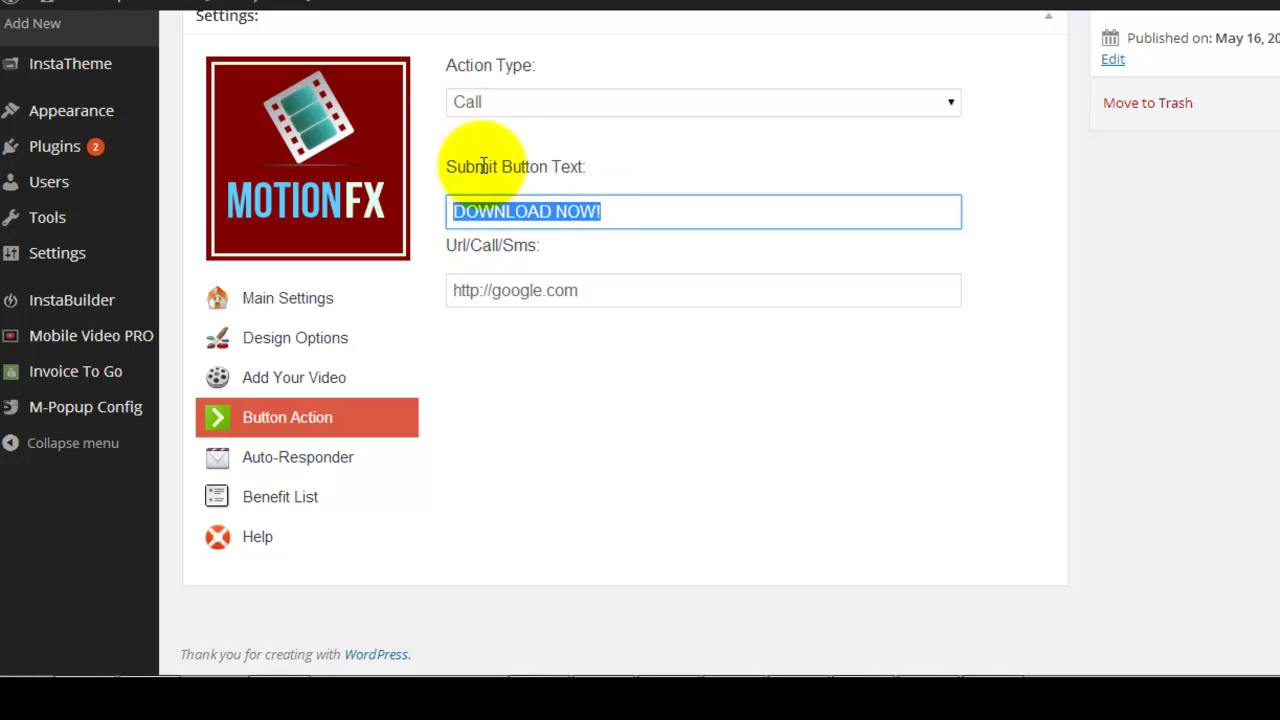
Try the Custom HTML action type, then set the button action back to Url.
click(483, 106)
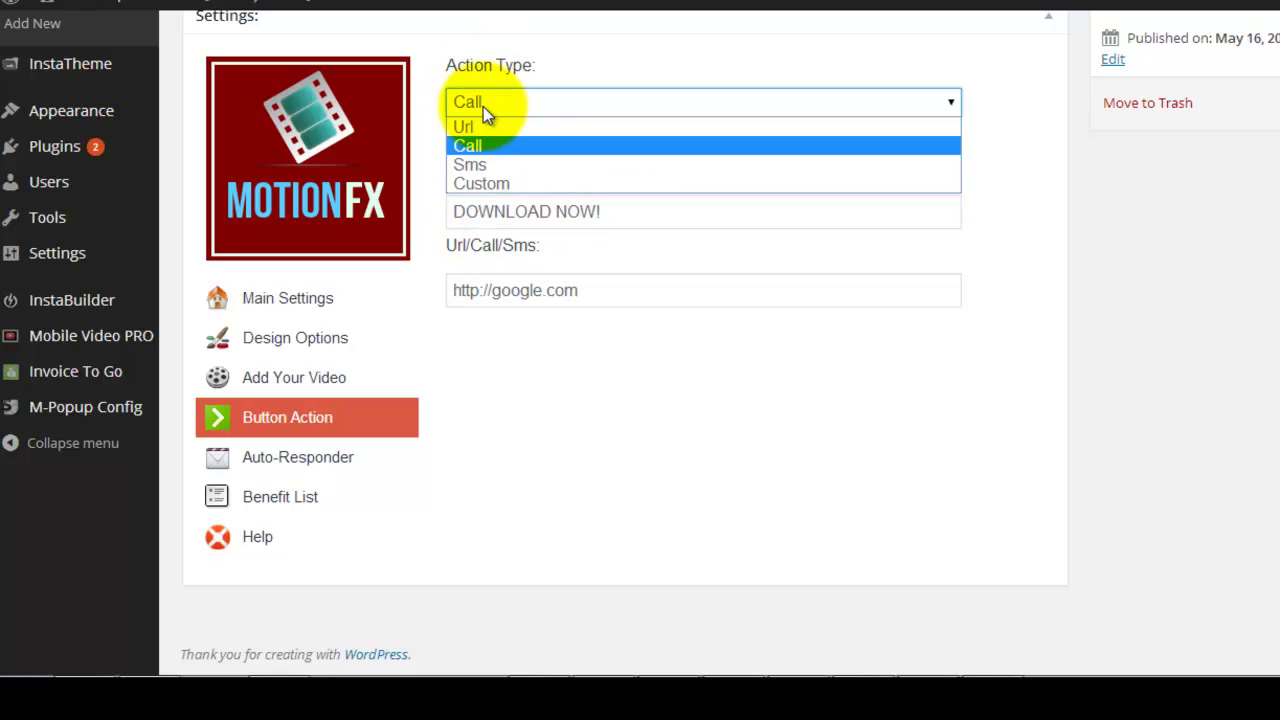
click(493, 183)
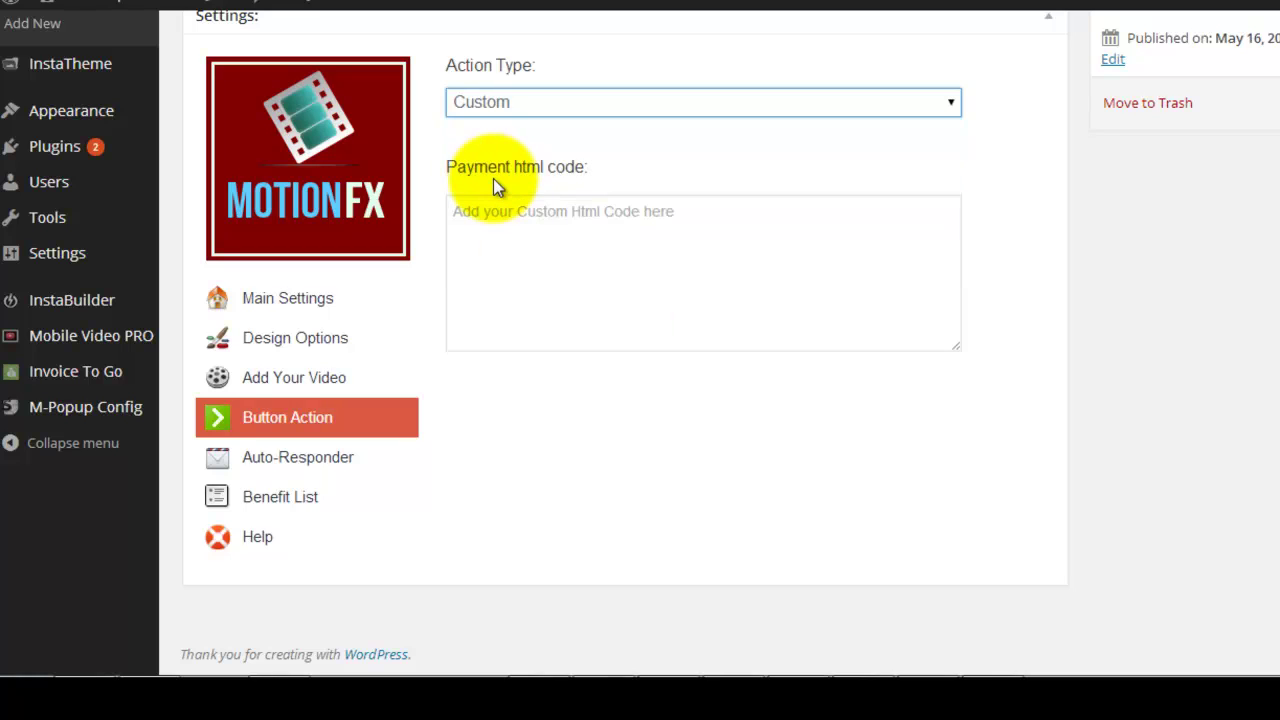
click(456, 214)
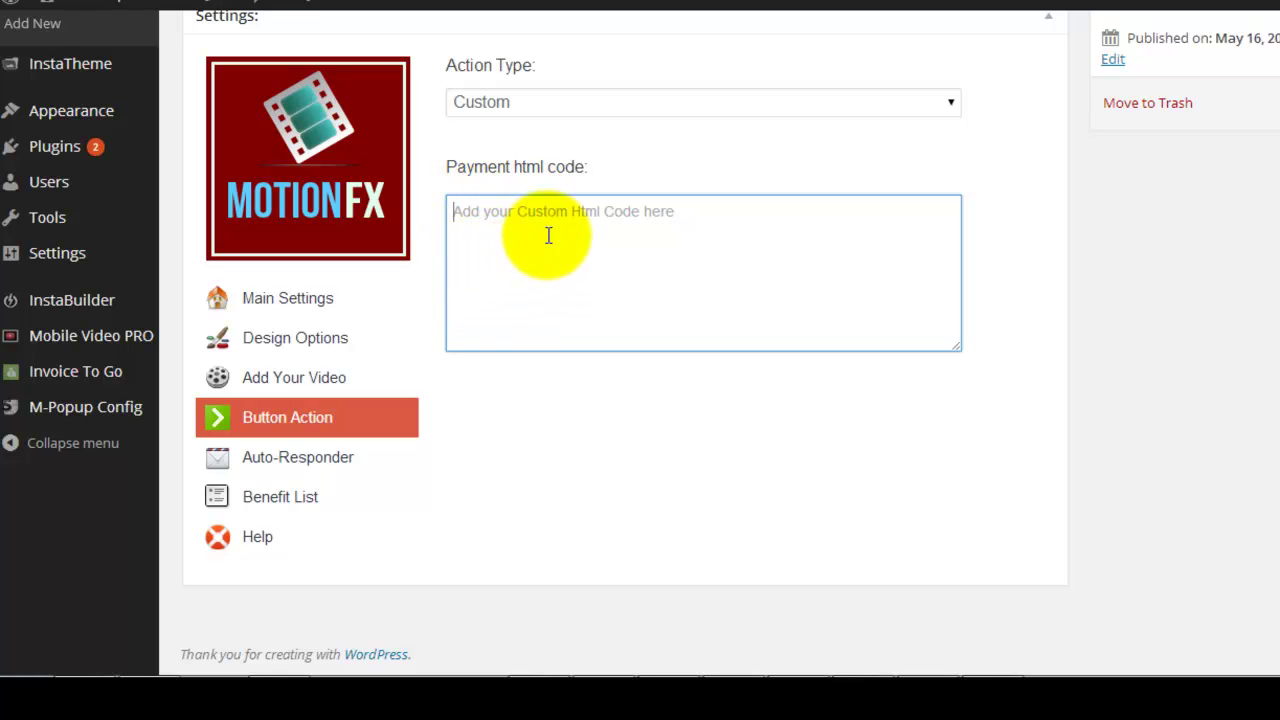
click(545, 104)
click(520, 128)
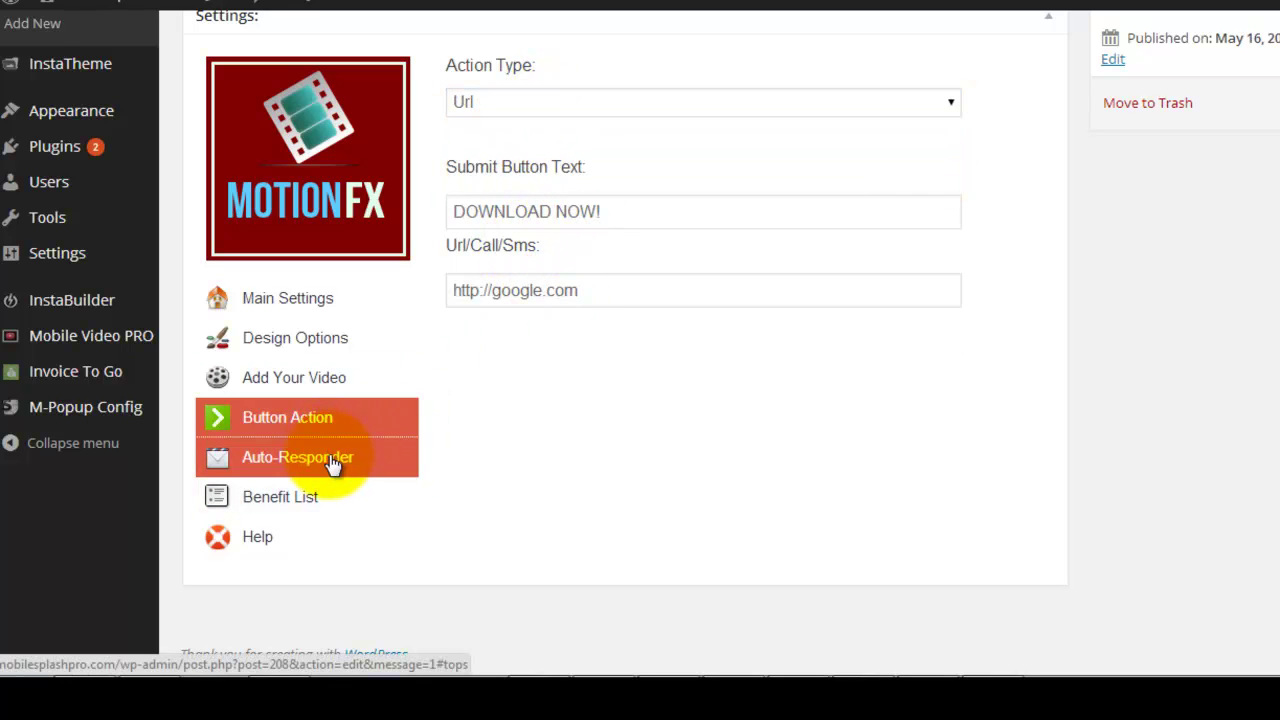
Review the auto-responder form HTML code and the Register TODAY! submit text.
click(335, 463)
triple_click(452, 214)
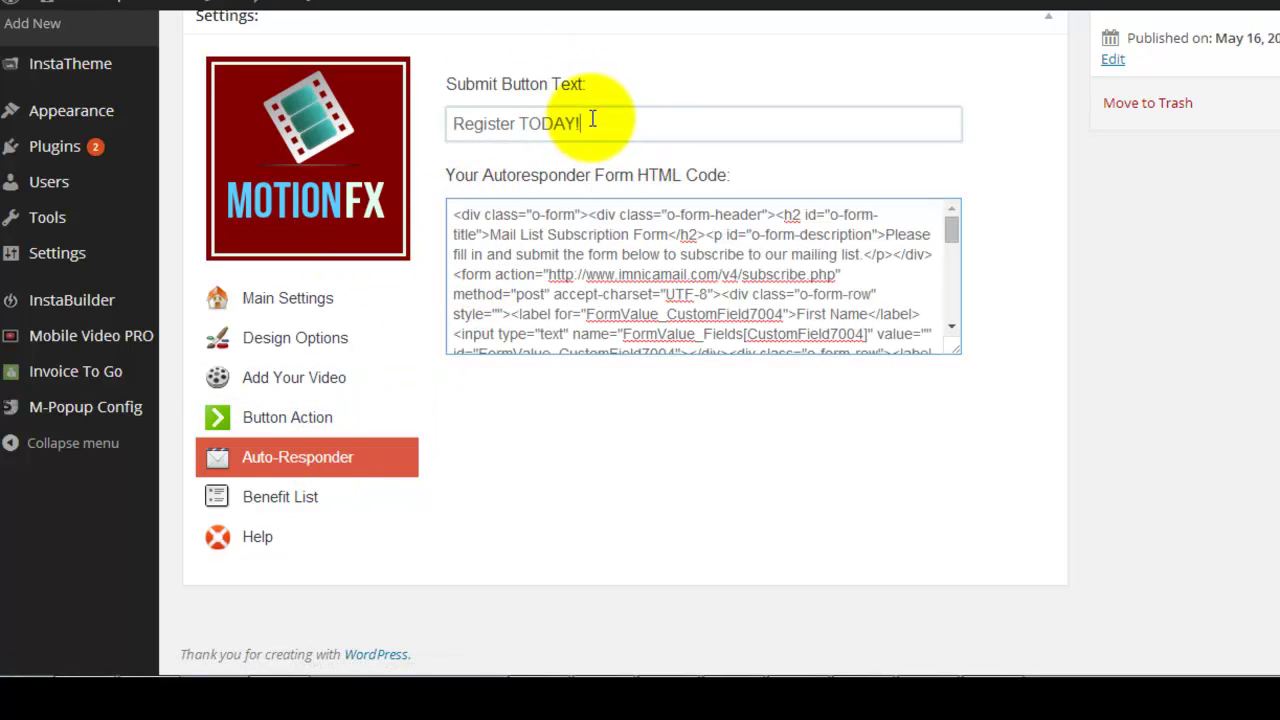
drag(590, 122, 455, 123)
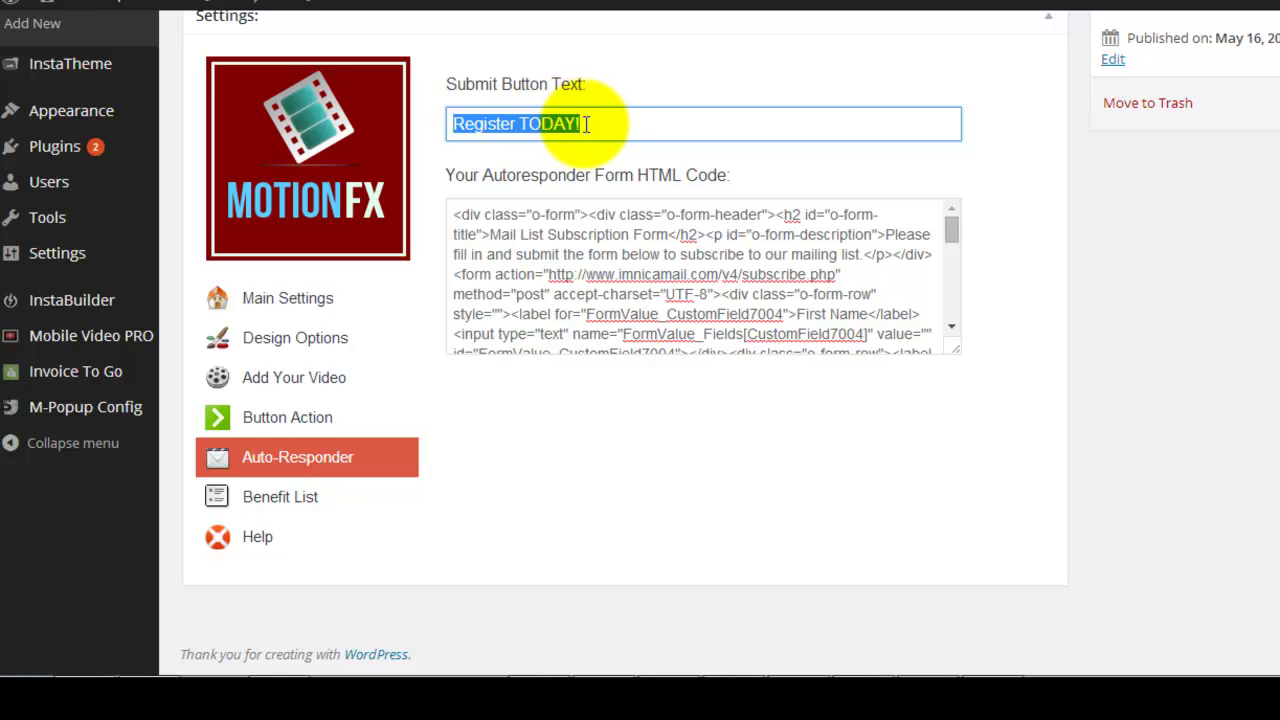
Keep the arrow icon on Benefit #1, give Benefit #4 an X icon, and update.
click(322, 505)
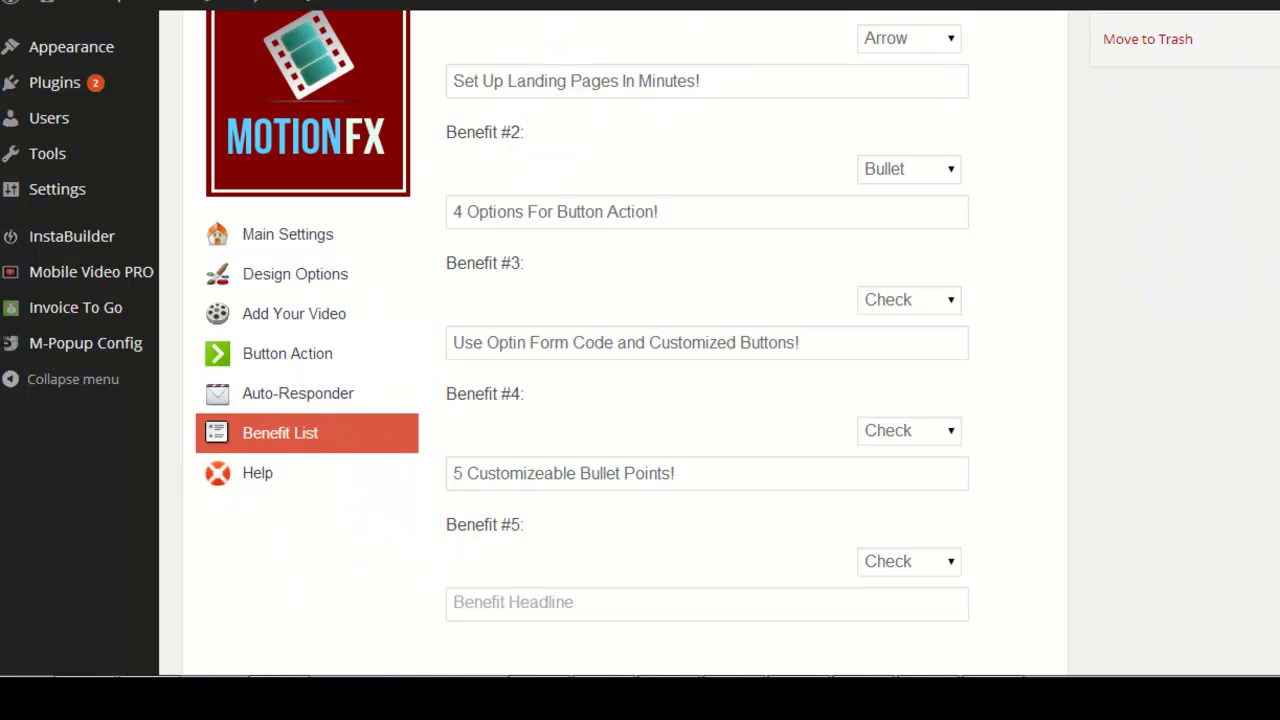
scroll(640, 340, up, 3)
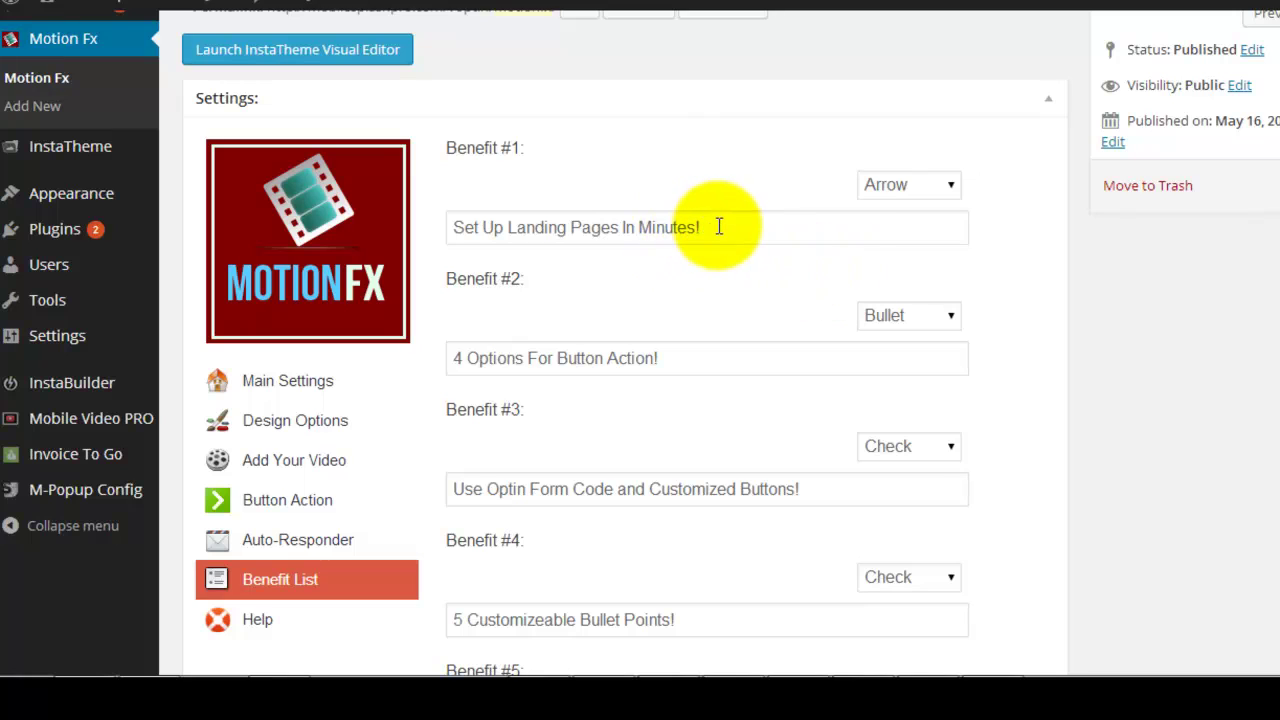
click(898, 189)
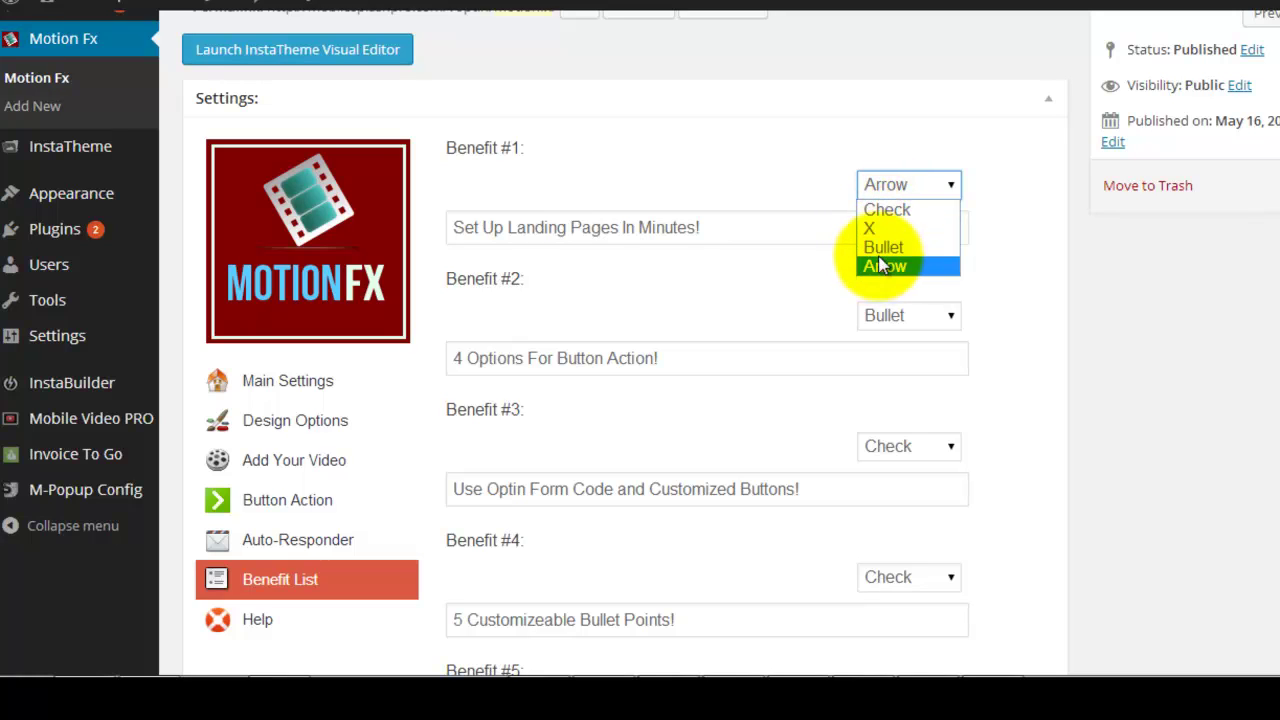
click(777, 148)
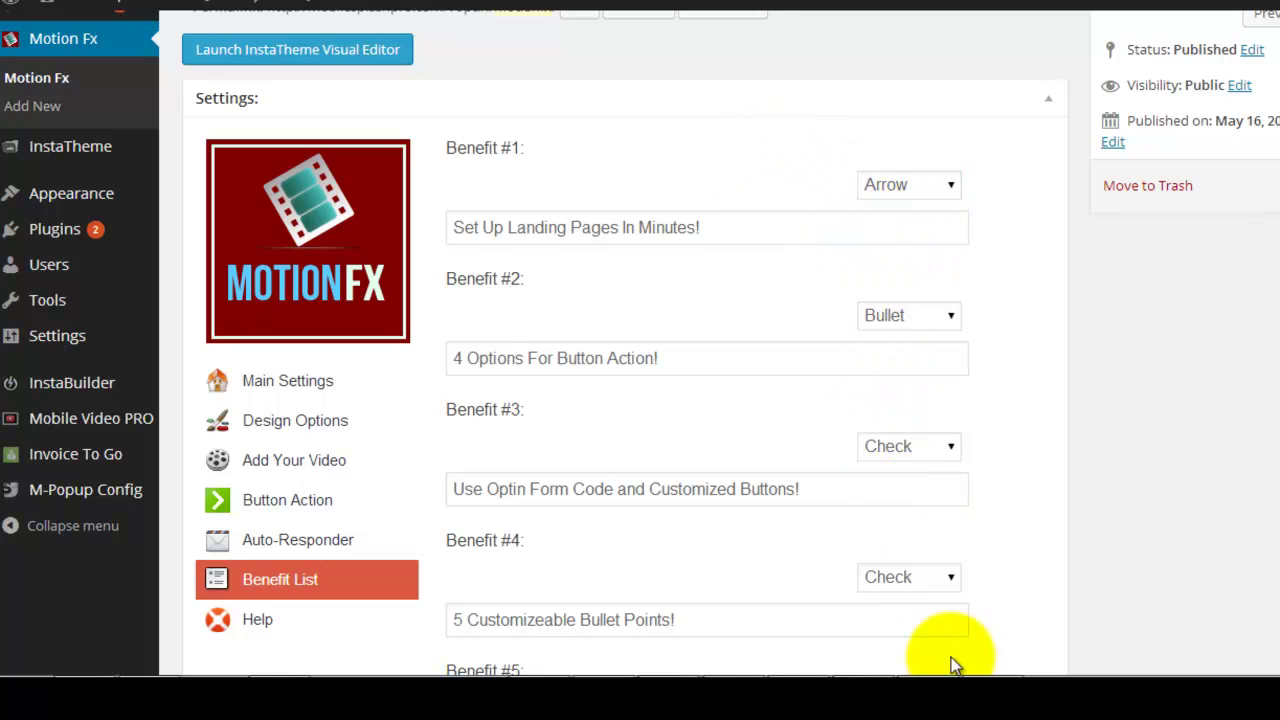
click(905, 578)
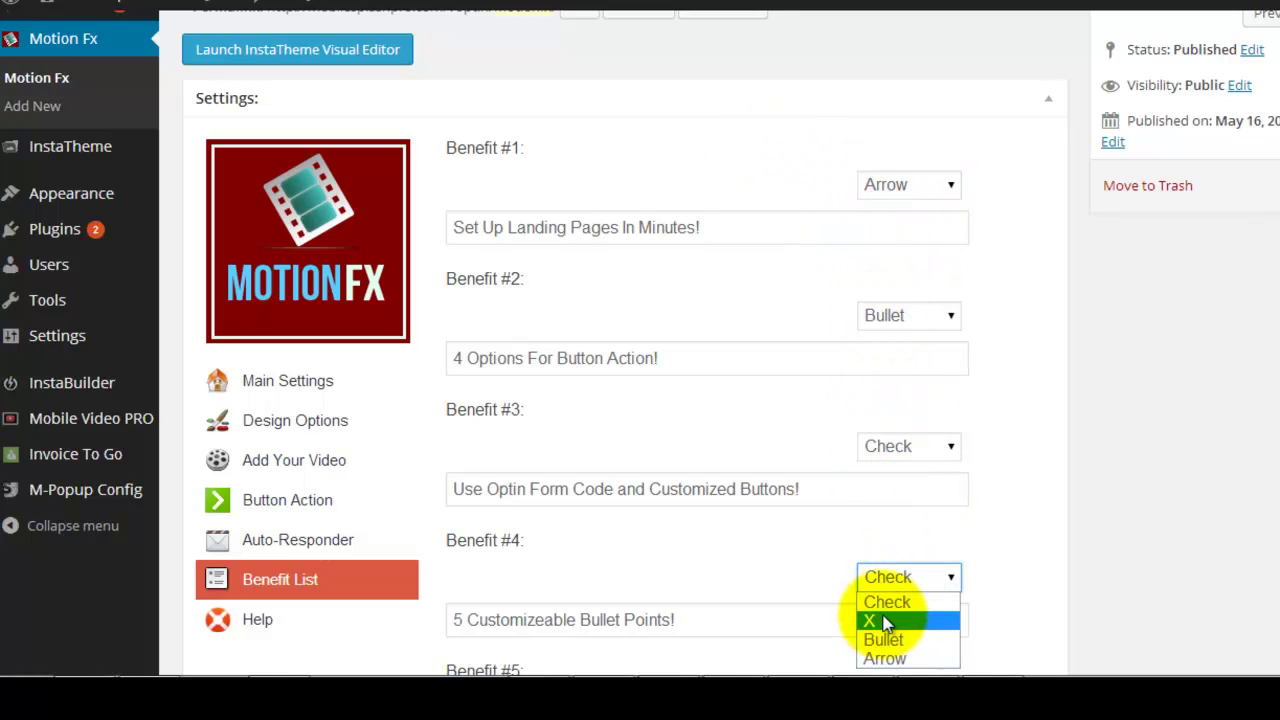
click(884, 622)
click(658, 14)
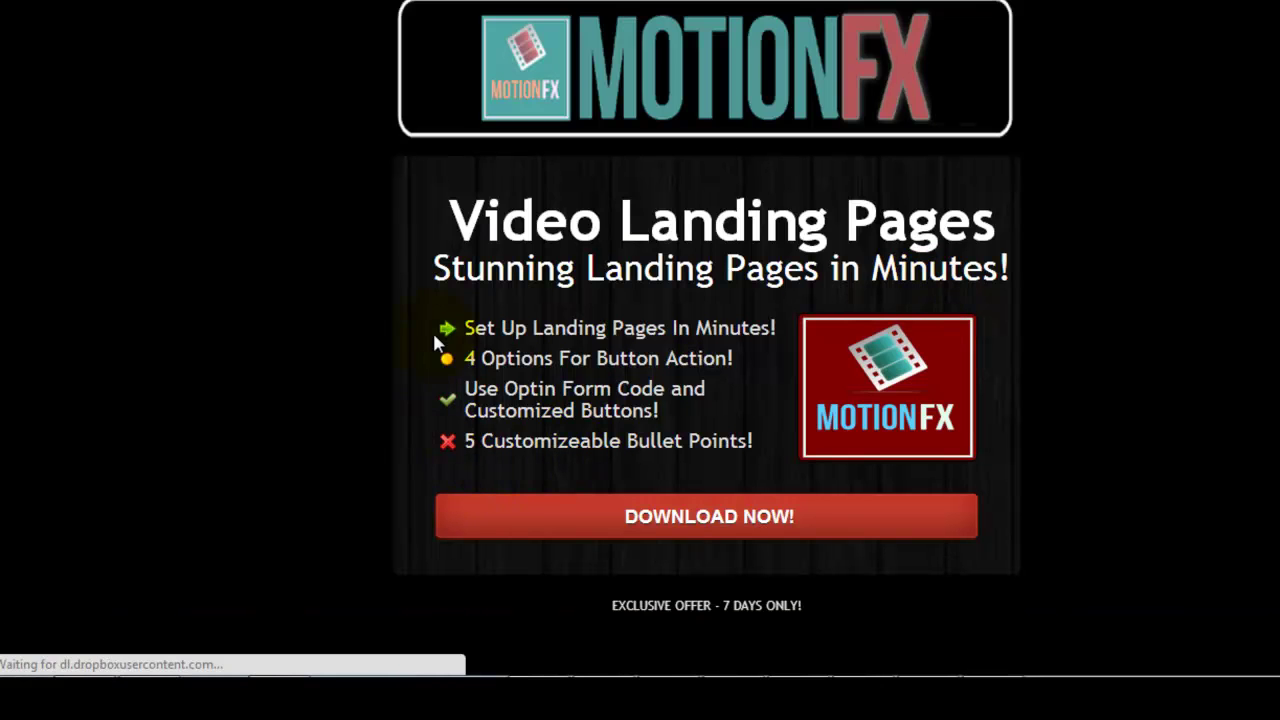
Return from the landing page preview to the updated Edit Post screen.
click(449, 411)
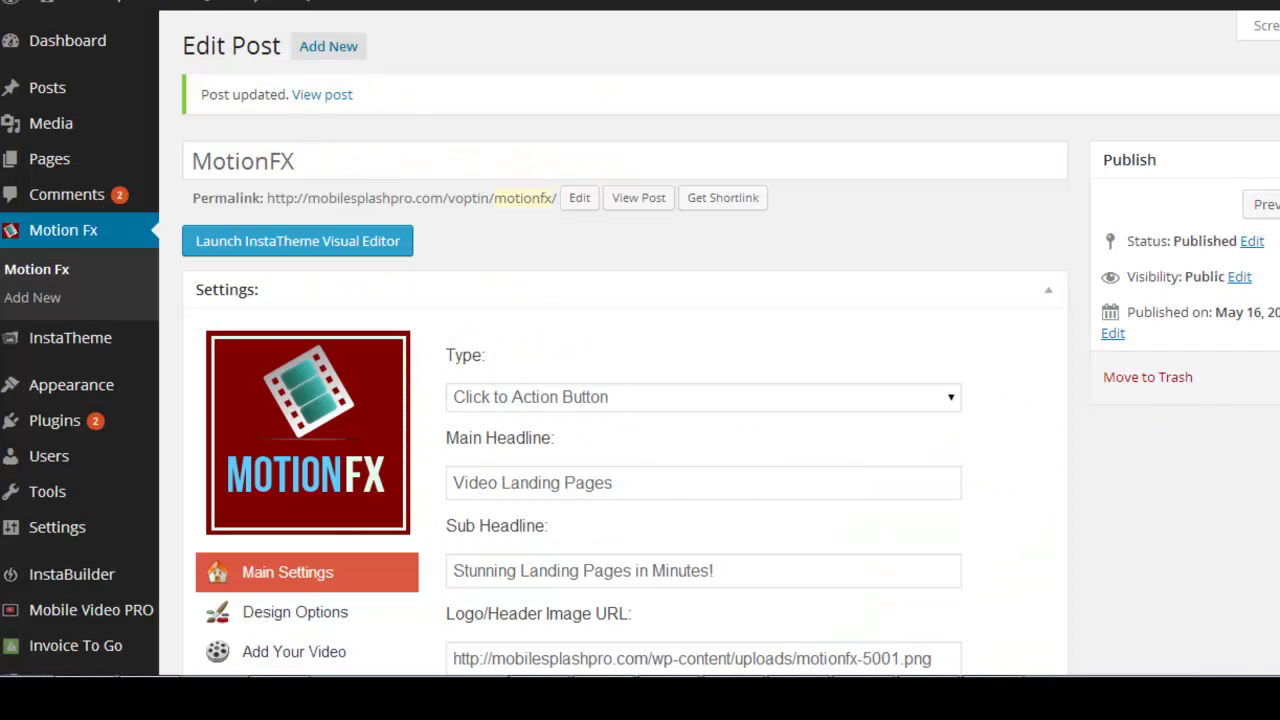
Change the Main Settings type from Click to Action Button to Opt in form.
scroll(1000, 475, down, 3)
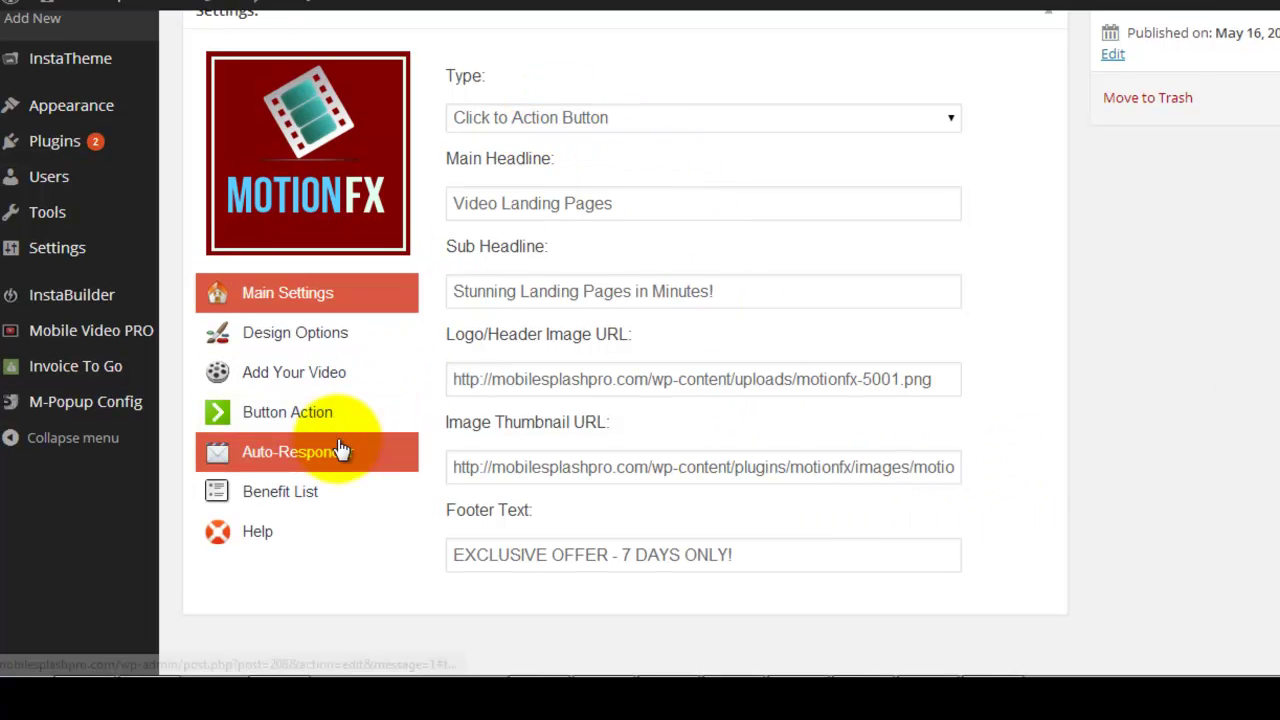
click(546, 118)
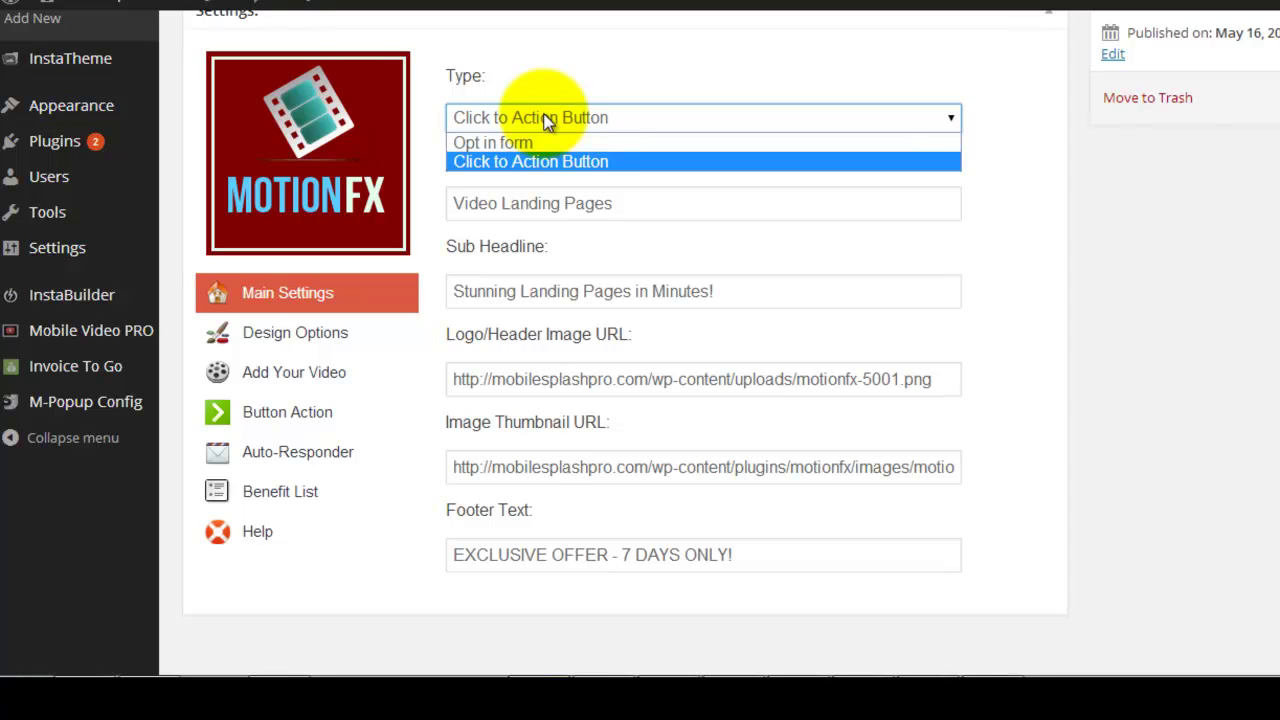
click(537, 141)
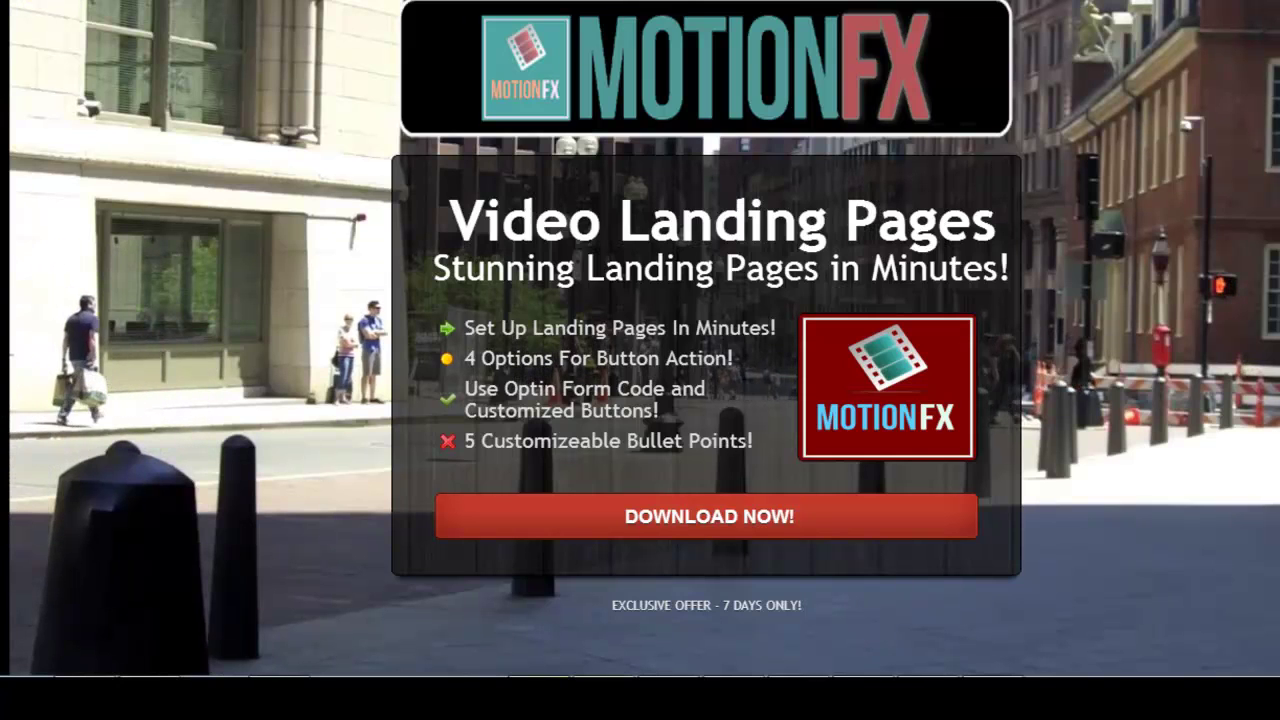
Reload the live landing page to display the name and email opt-in form.
key(F5)
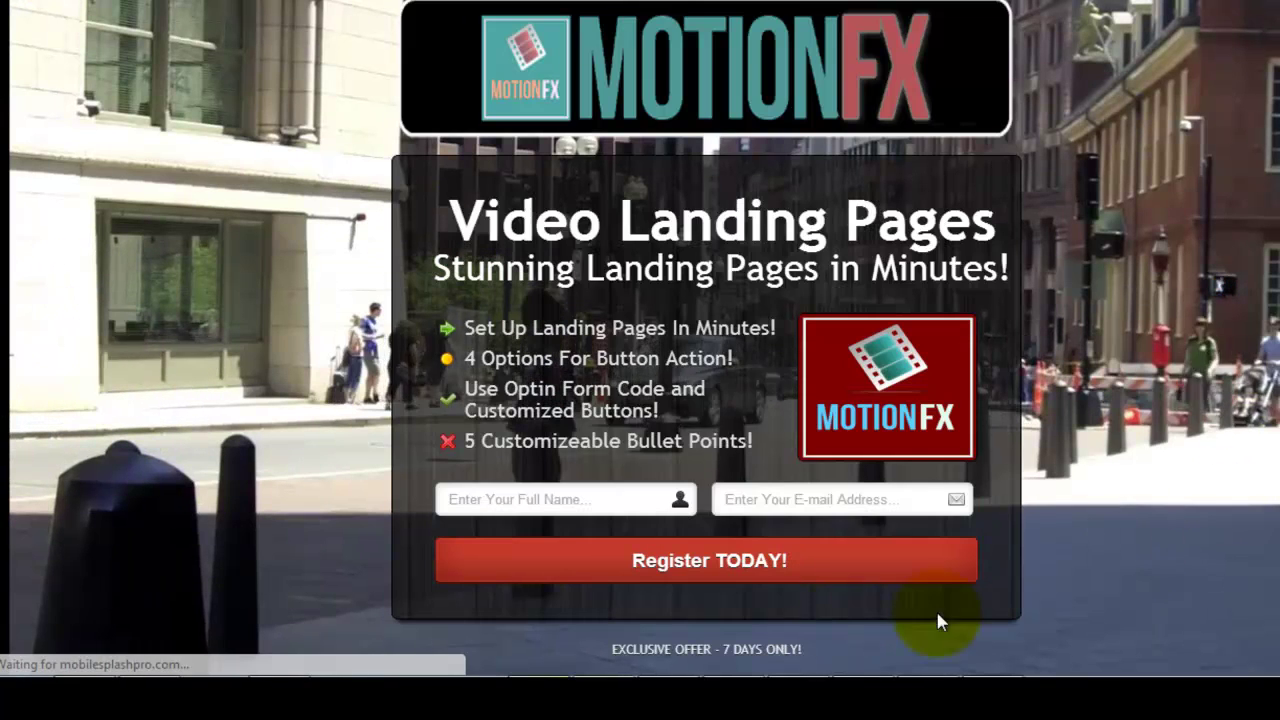